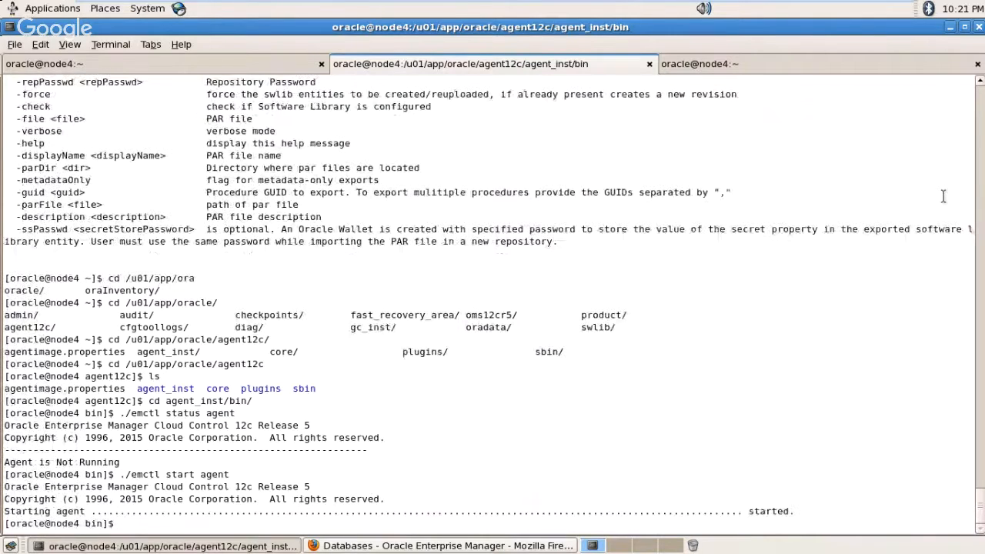
# Step: Rerun ./emctl status agent to confirm the agent reports Running and Ready with heartbeat Ok
pyautogui.press('Up')
pyautogui.press('Up')
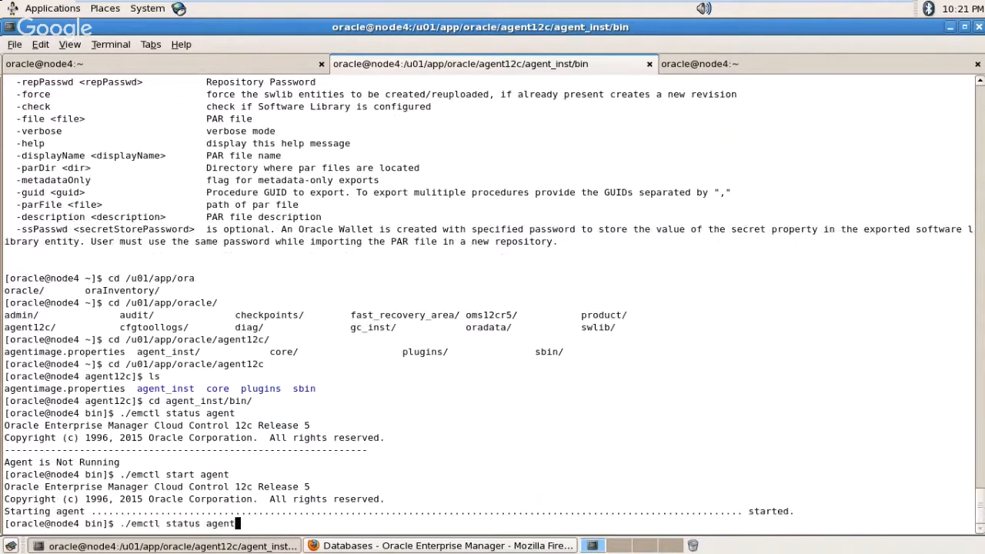
pyautogui.press('Return')
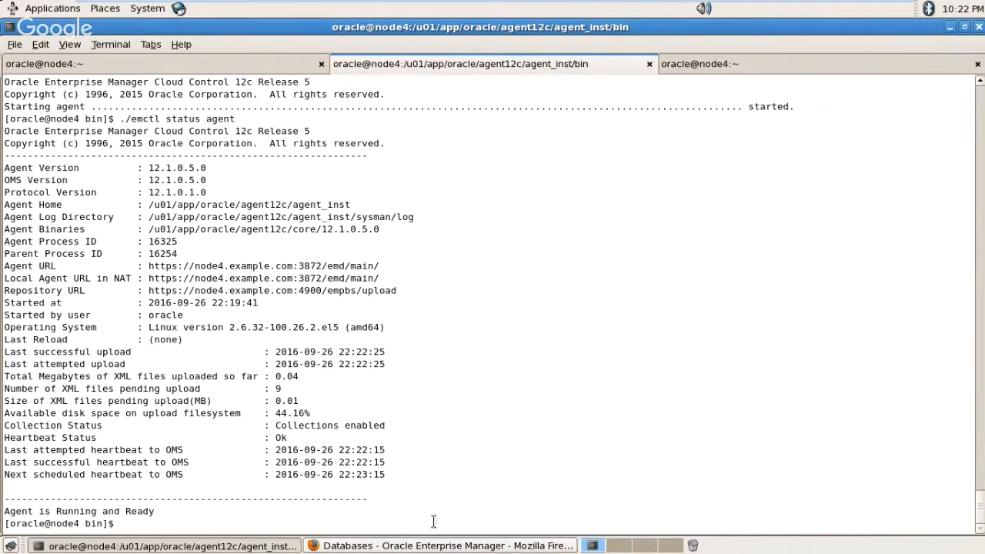
pyautogui.click(425, 546)
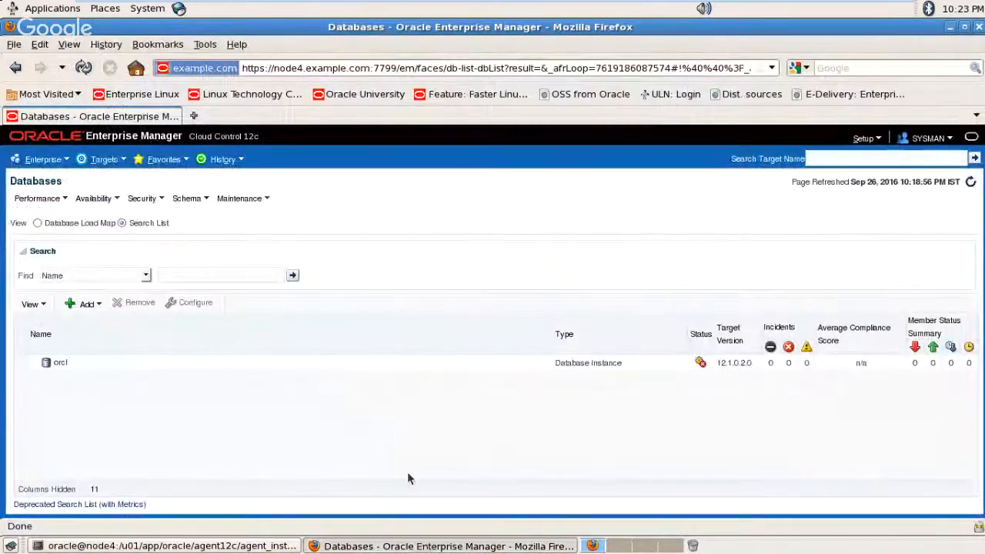
pyautogui.click(96, 200)
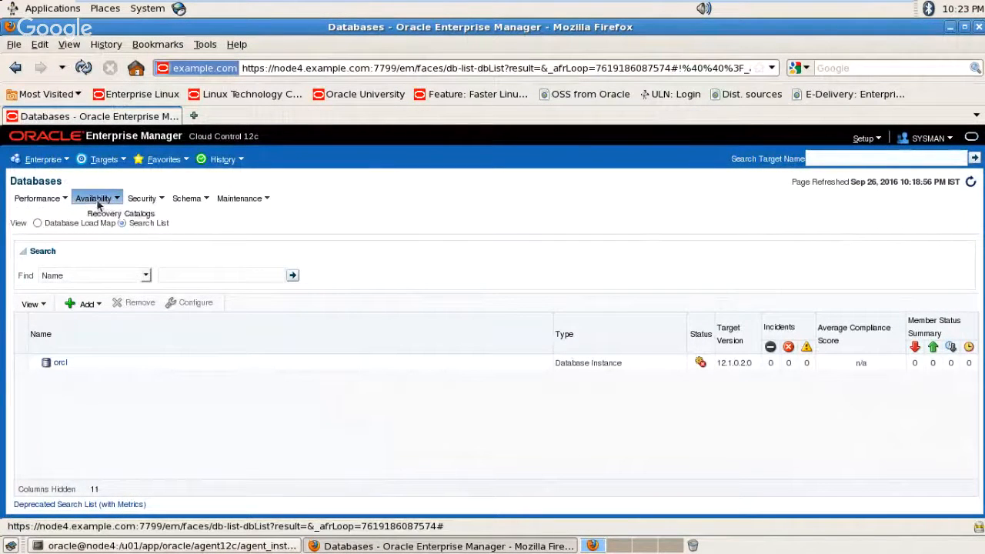
pyautogui.click(118, 162)
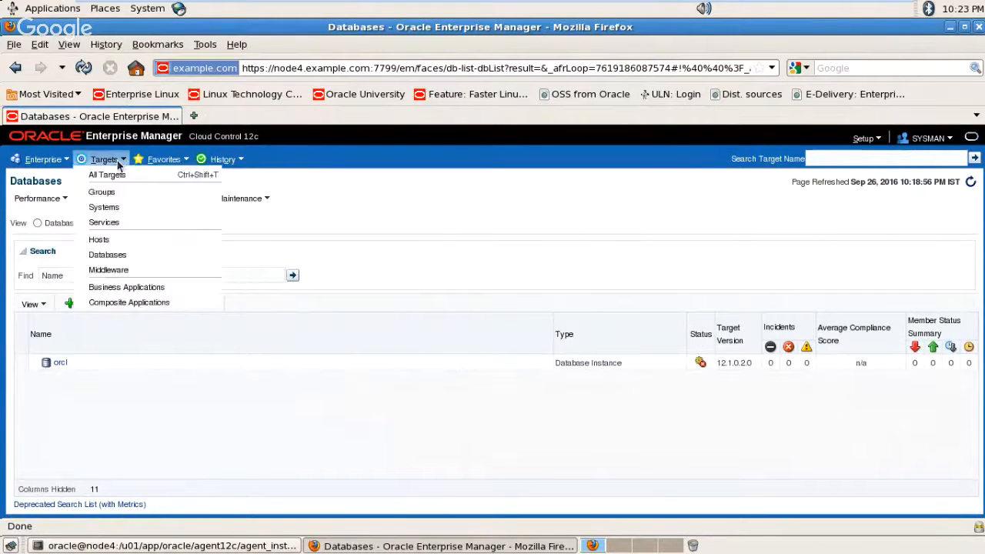
pyautogui.click(117, 162)
pyautogui.click(117, 160)
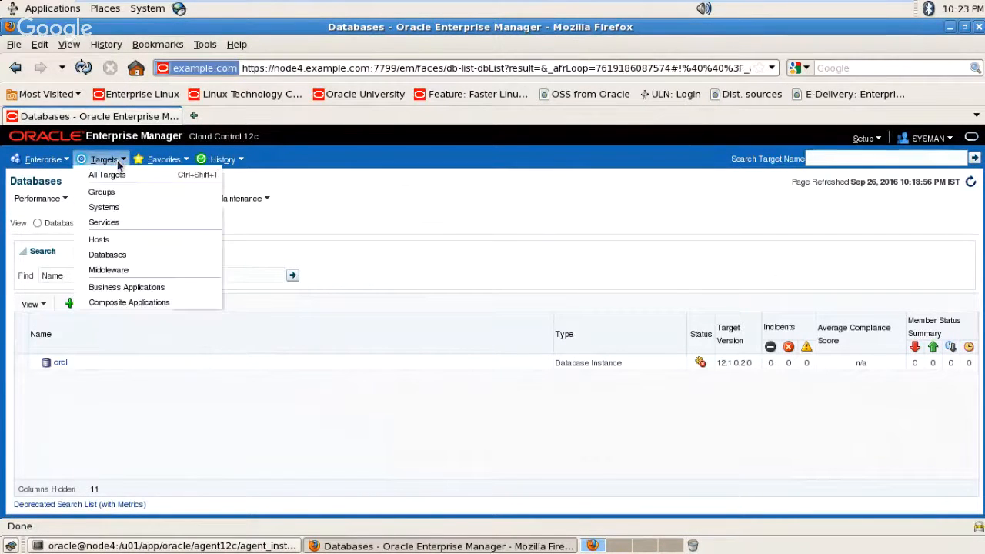
pyautogui.click(111, 254)
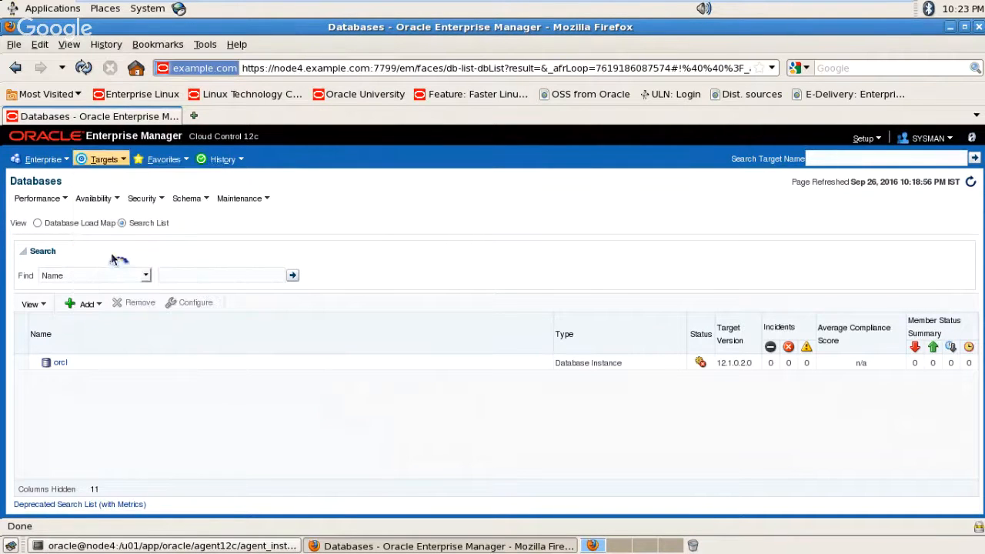
pyautogui.click(151, 547)
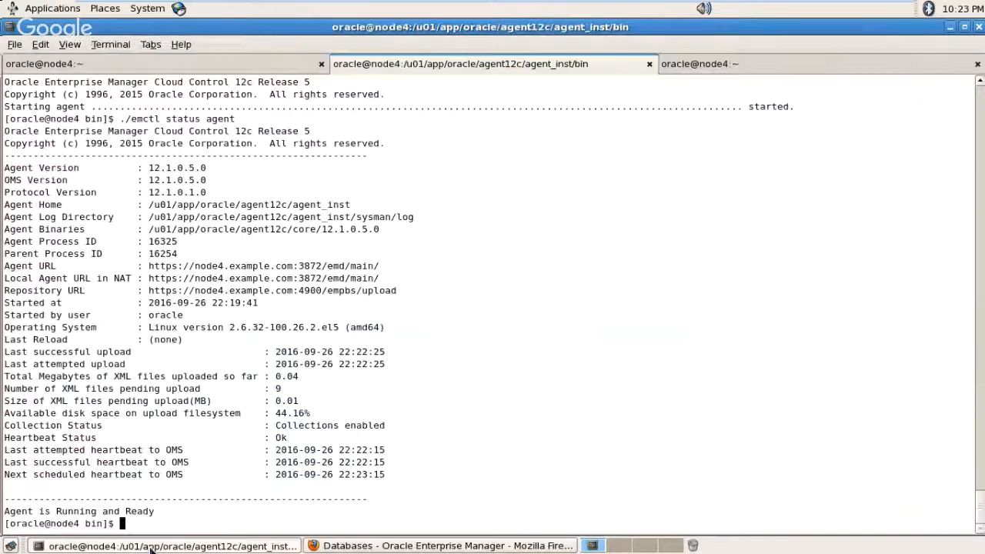
# Step: In a new terminal tab, run ps -ef |grep smon to confirm the emrep and prod instances are running
pyautogui.hotkey('ctrl', 'shift', 't')
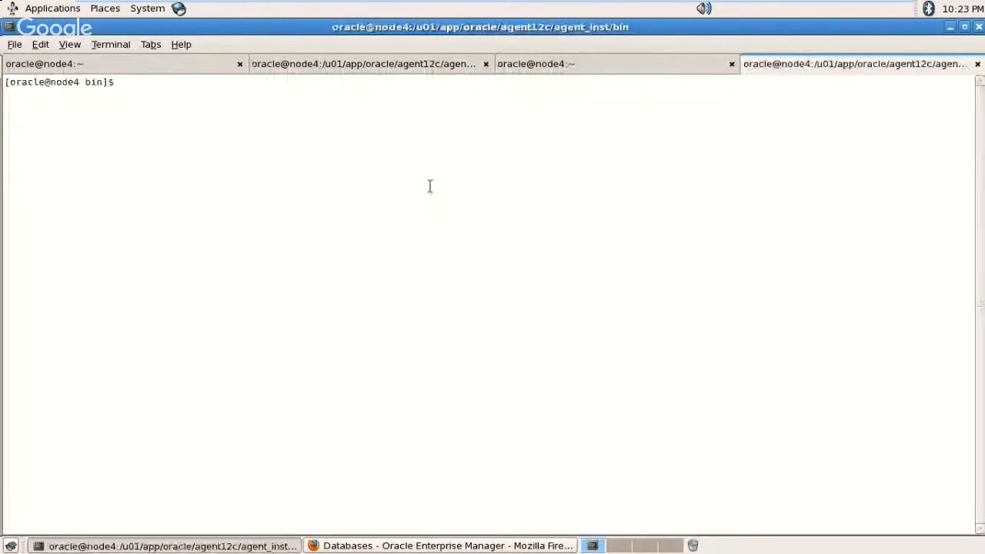
pyautogui.write('cd')
pyautogui.press('Return')
pyautogui.press('Return')
pyautogui.write('ps -')
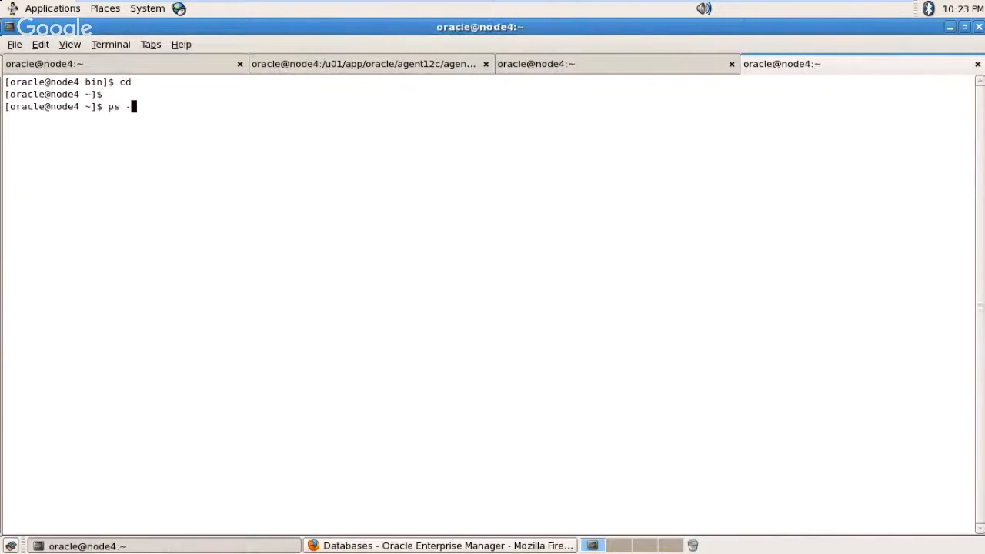
pyautogui.write('ef |grep smon')
pyautogui.press('Return')
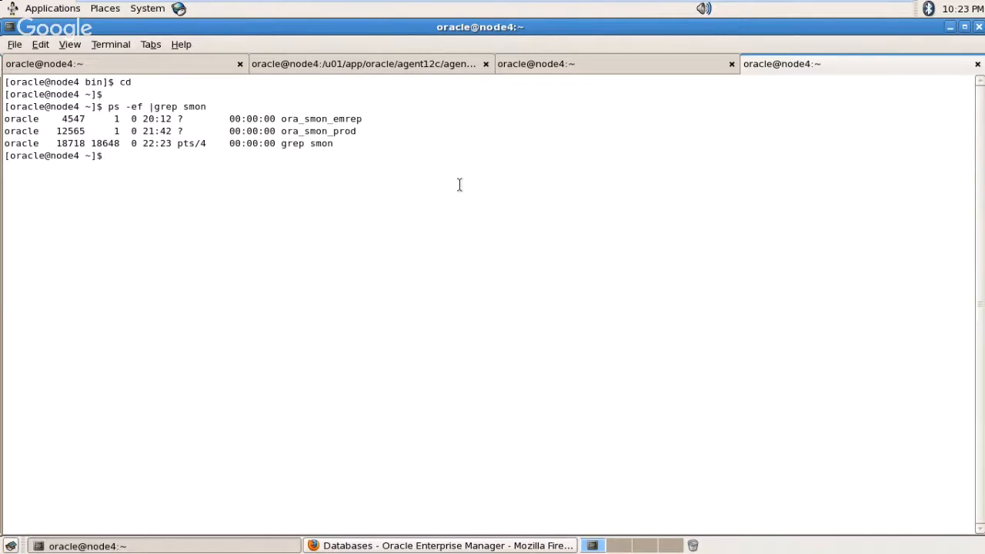
pyautogui.hotkey('alt', 'Tab')
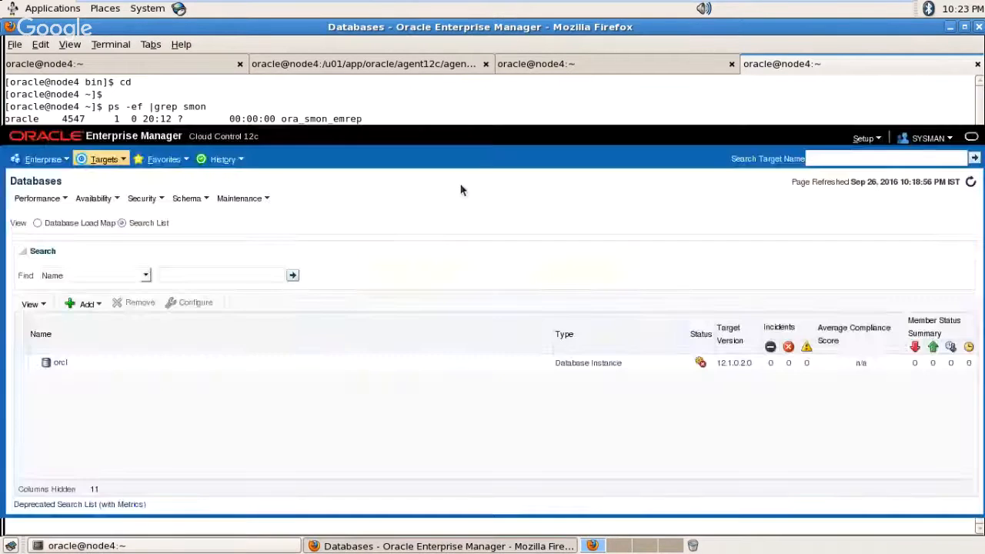
# Step: Start adding an Oracle Database target and choose host node4.example.com for discovery
pyautogui.click(87, 304)
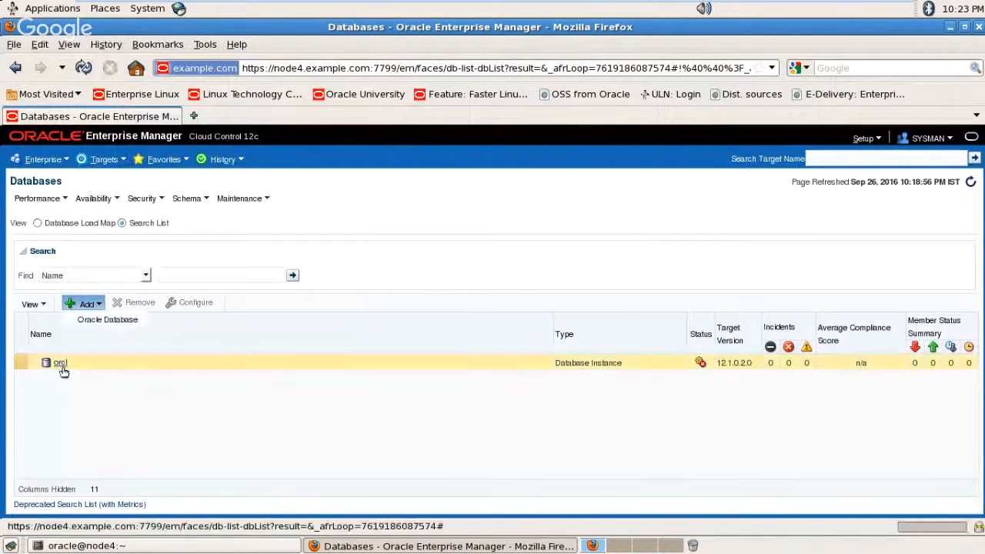
pyautogui.click(120, 323)
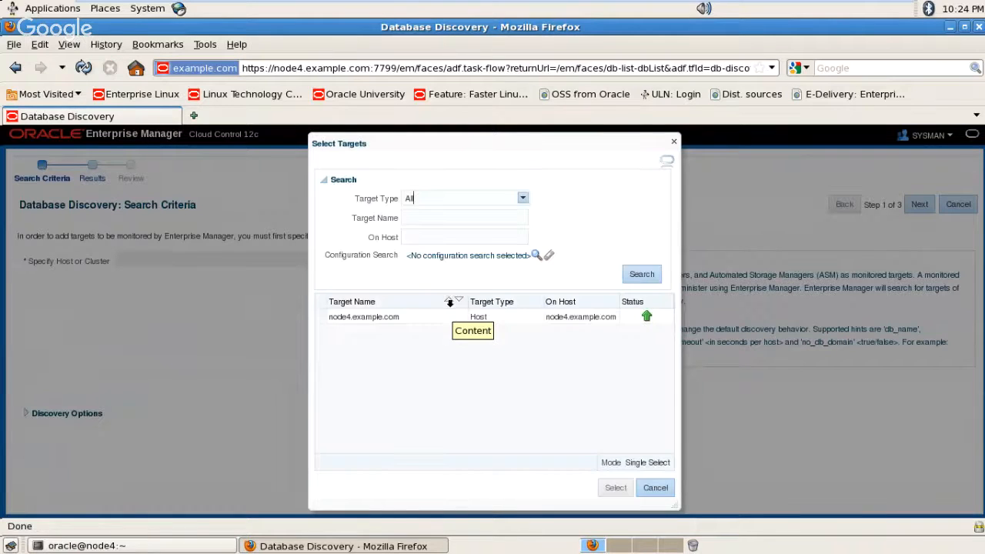
pyautogui.click(393, 326)
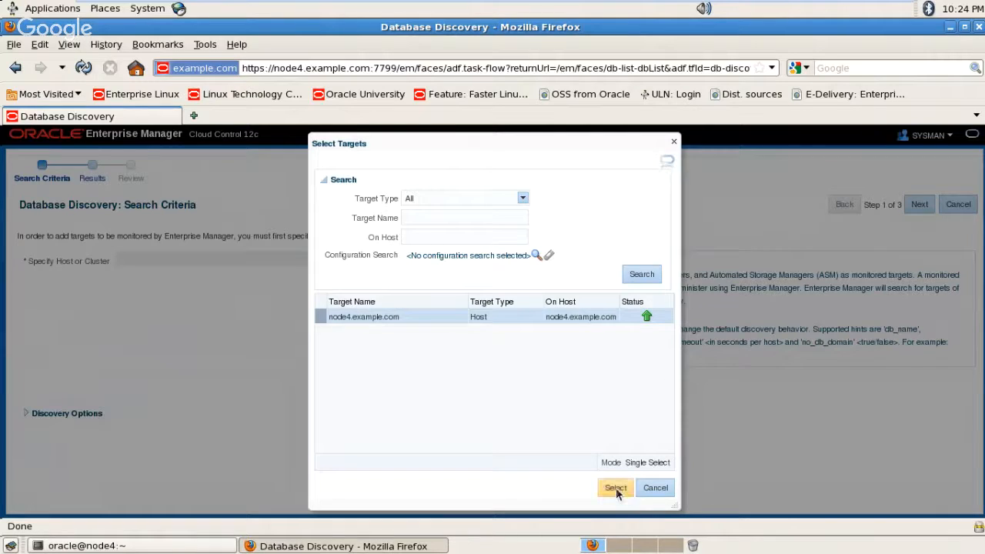
pyautogui.click(615, 488)
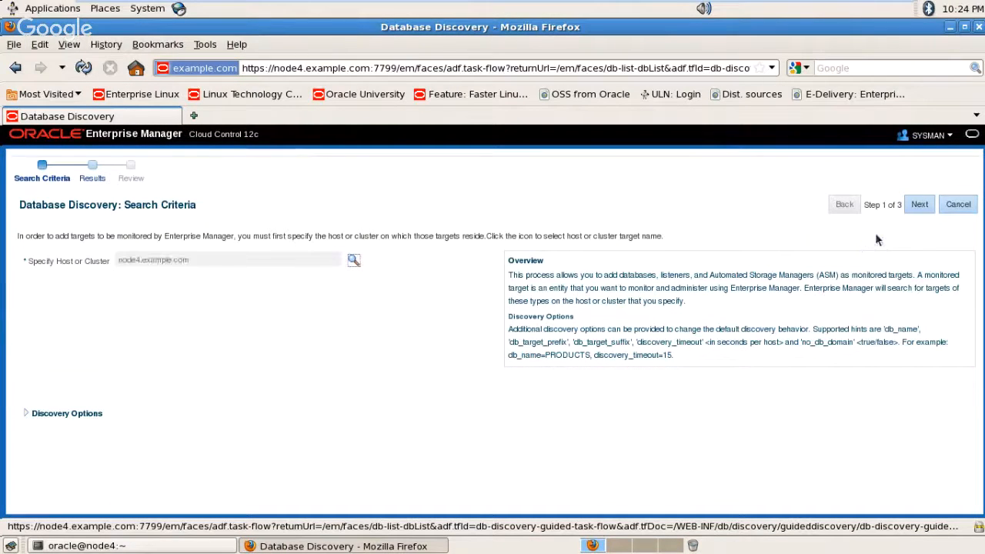
# Step: Discover node4's databases and tick prod (Container Database), placing the cursor in its Monitor Password field
pyautogui.click(917, 207)
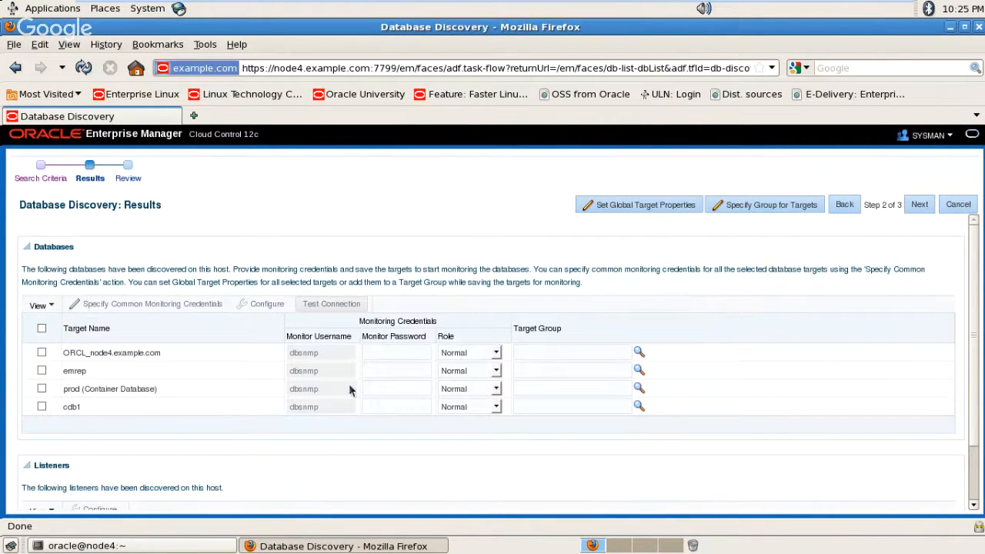
pyautogui.click(42, 389)
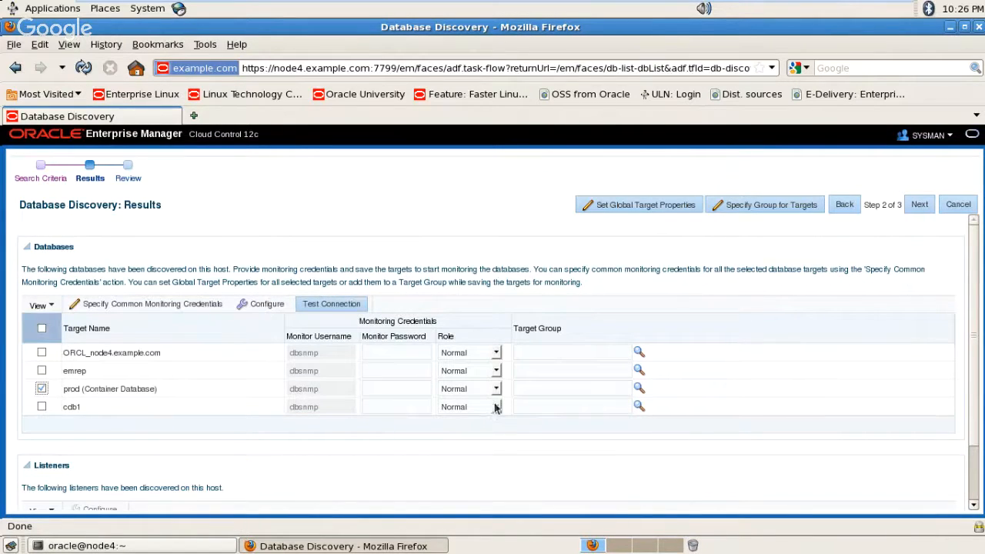
pyautogui.click(396, 388)
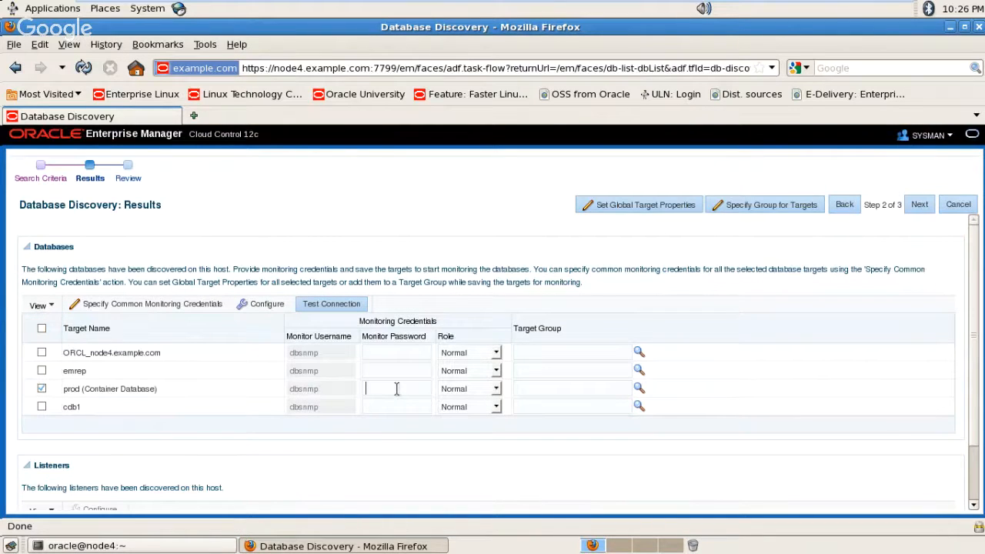
pyautogui.click(133, 546)
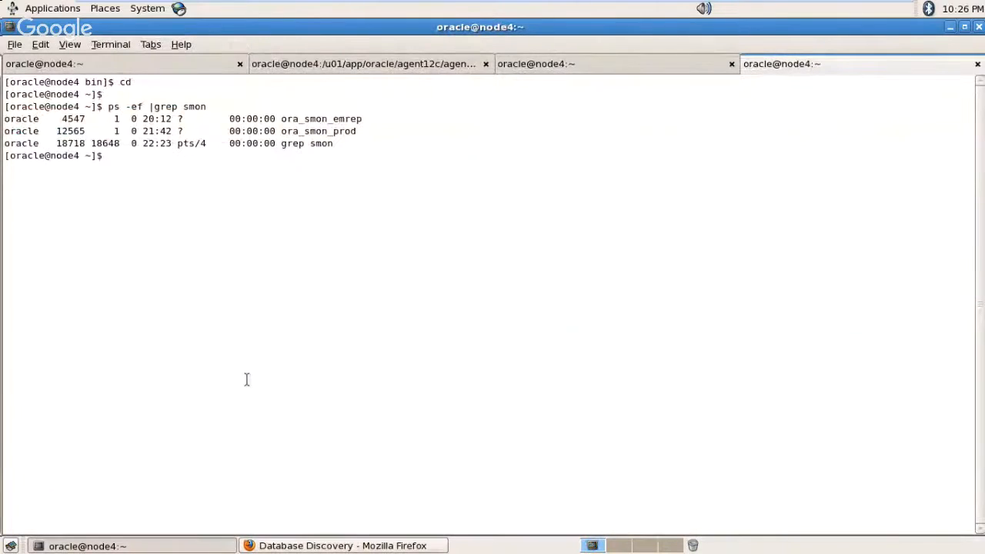
# Step: Set the environment to prod with . oraenv, open SQL*Plus as SYSDBA, and try connecting as dbsnmp
pyautogui.write('. oraenv')
pyautogui.press('Return')
pyautogui.write('p')
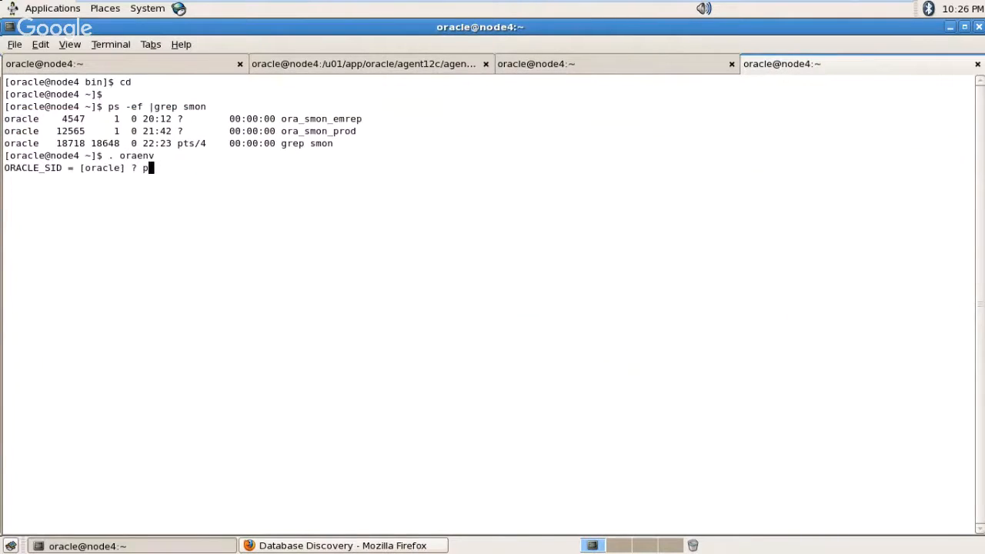
pyautogui.write('rod')
pyautogui.press('Return')
pyautogui.write('sqlplus ')
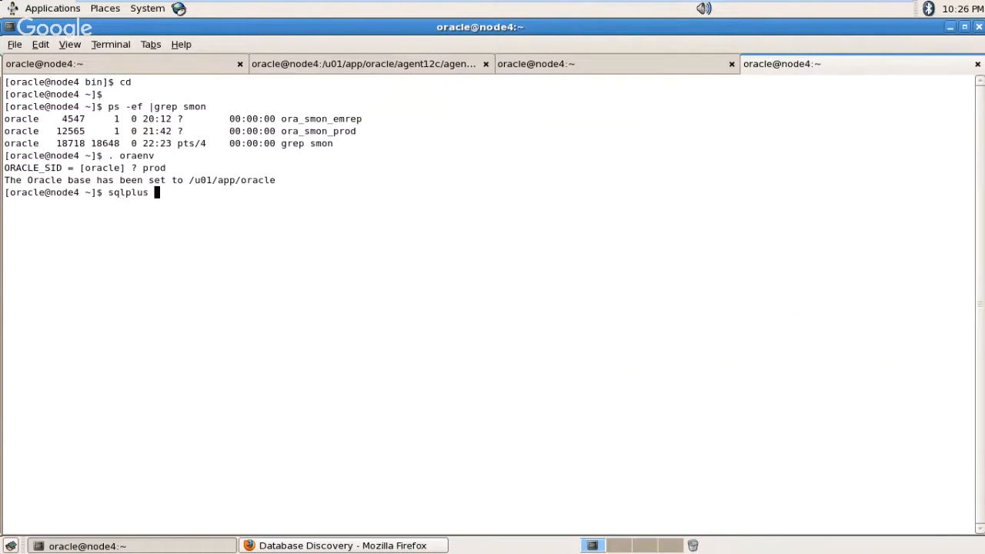
pyautogui.write('/ as sysdba')
pyautogui.press('Return')
pyautogui.write('conn dbs')
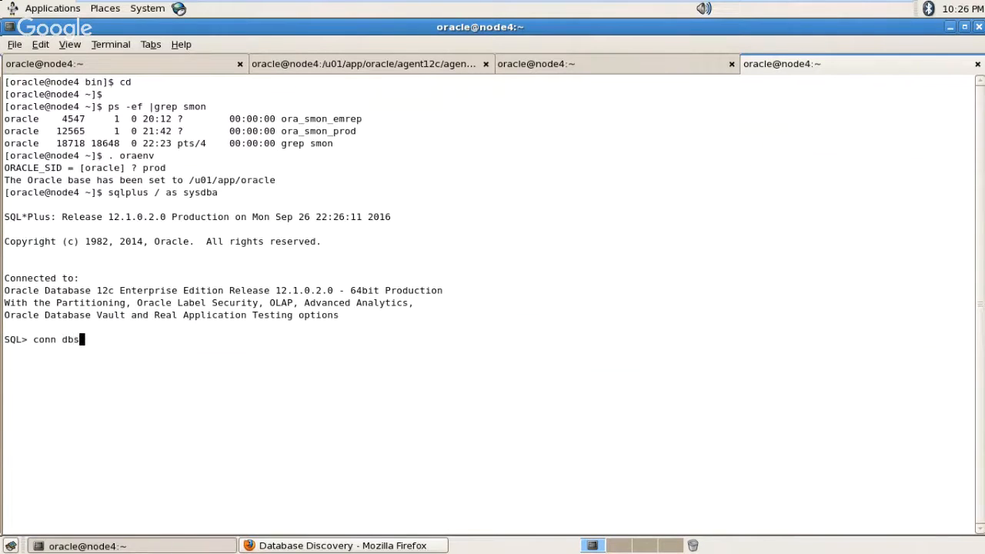
pyautogui.write('nmp')
pyautogui.press('Return')
pyautogui.press('Return')
# Step: Reconnect as SYSDBA and run 'alter user dbsnmp account unlock;', which fails with insufficient privileges
pyautogui.write('c')
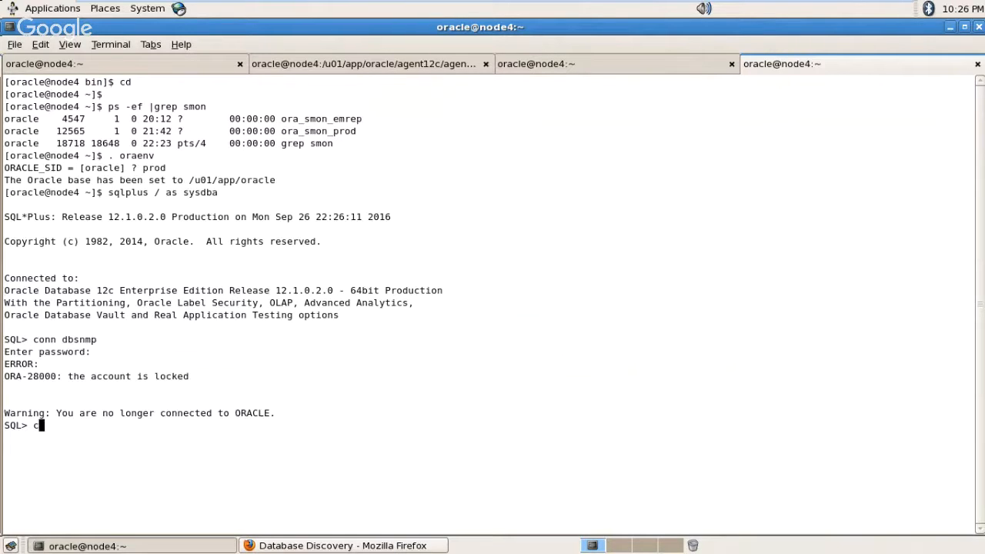
pyautogui.write('onn / as sysdba')
pyautogui.press('Return')
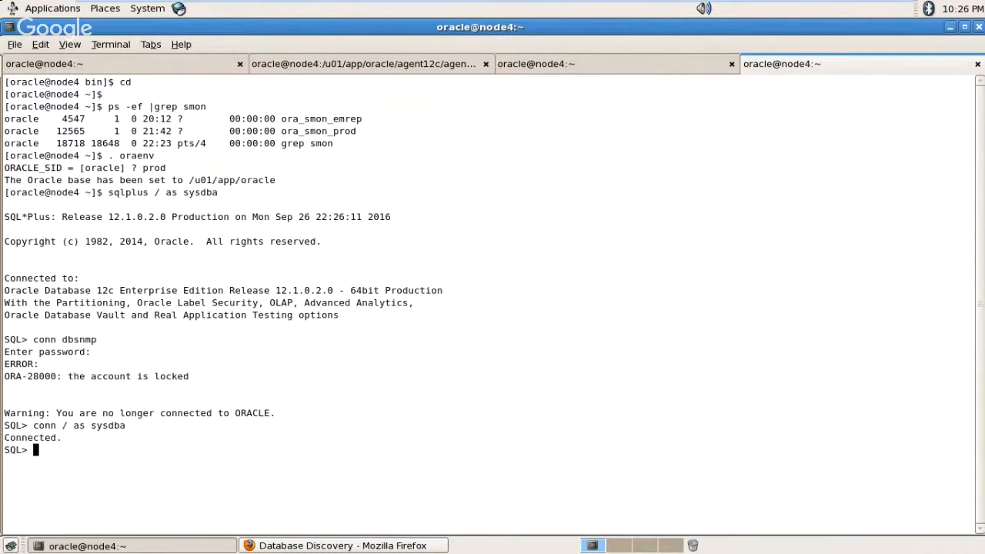
pyautogui.write('alter user dbsnmp a')
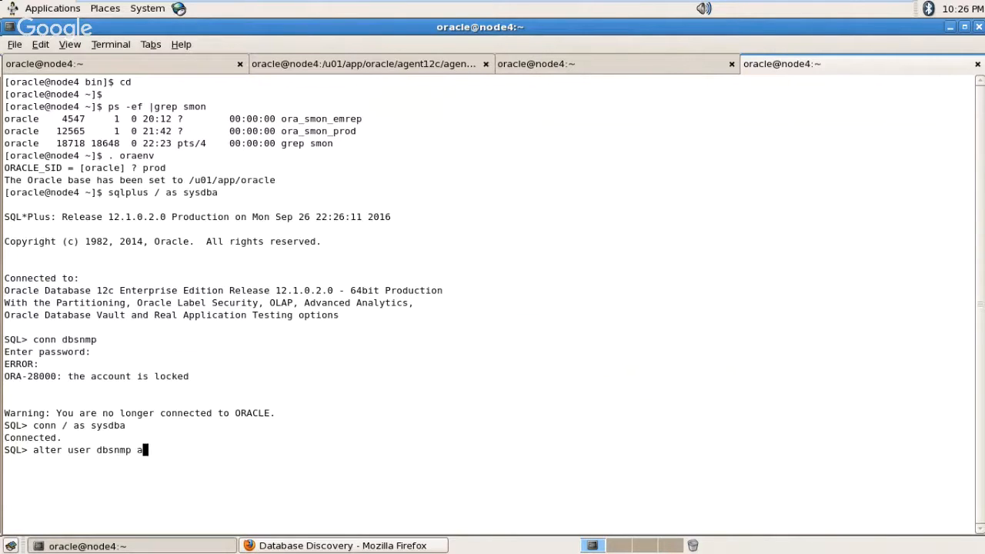
pyautogui.write('ccount unlock;')
pyautogui.press('Return')
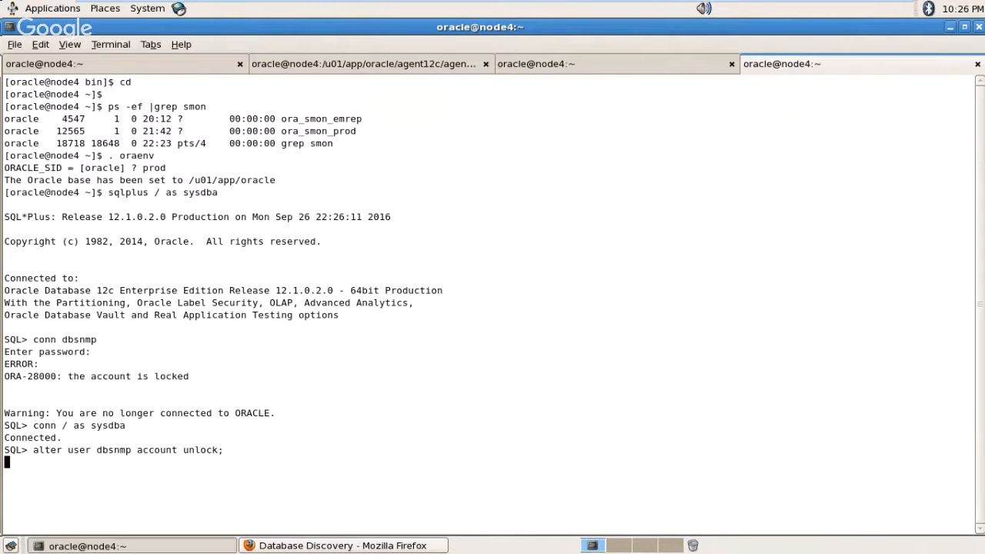
pyautogui.moveTo(33, 327); pyautogui.dragTo(92, 328)
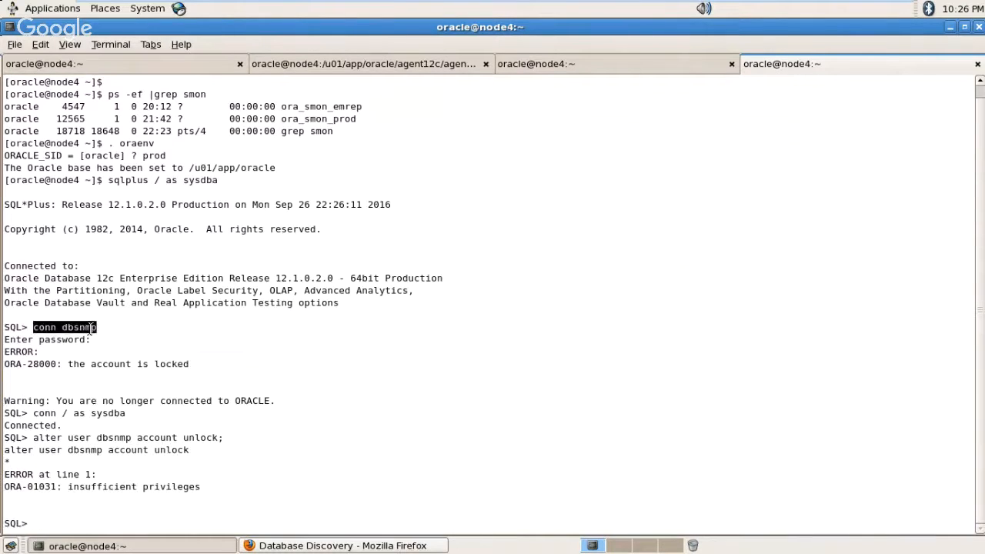
# Step: Retry the conn dbsnmp login with its password; the account is still locked
pyautogui.middleClick(92, 329)
pyautogui.press('Return')
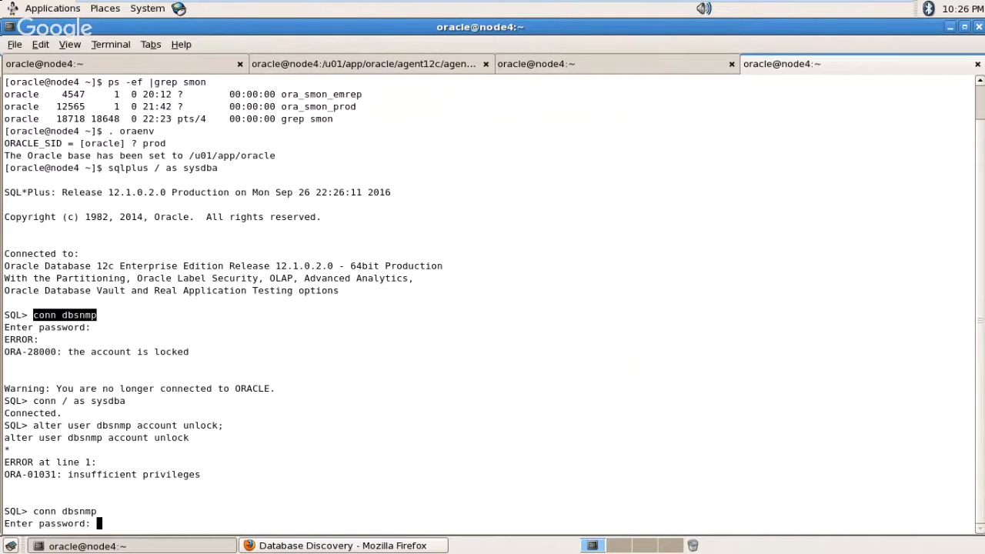
pyautogui.press('Return')
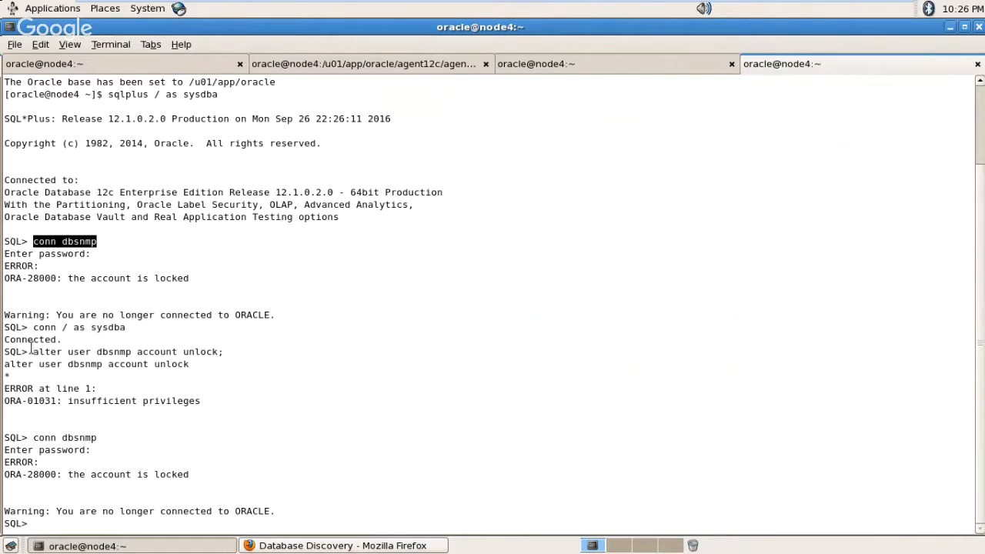
# Step: Attempt conn dbvadmin with its password, which is refused as an invalid username/password
pyautogui.write('conn')
pyautogui.press('BackSpace')
pyautogui.press('BackSpace')
pyautogui.press('BackSpace')
pyautogui.press('BackSpace')
pyautogui.press('BackSpace')
pyautogui.press('Return')
pyautogui.press('Return')
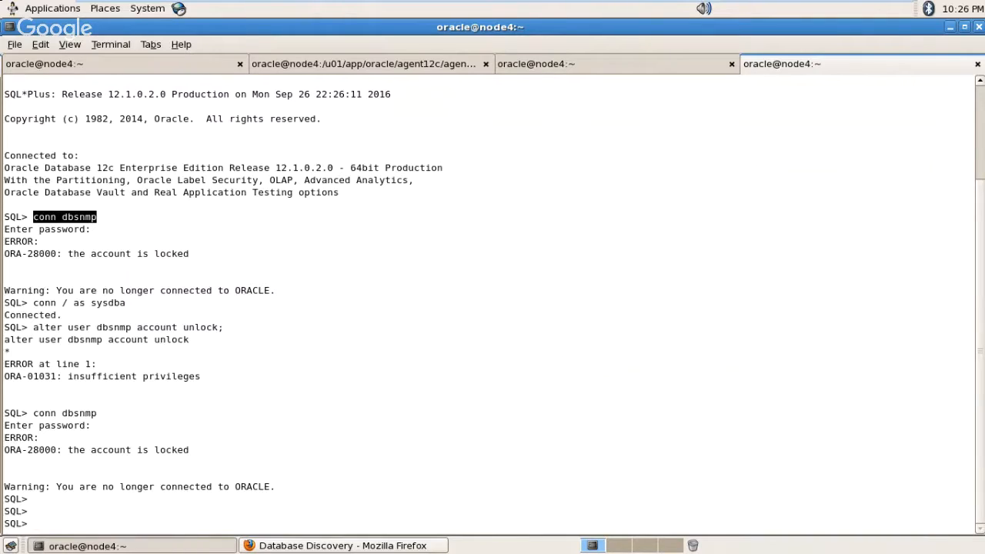
pyautogui.write('conn dbvadmin')
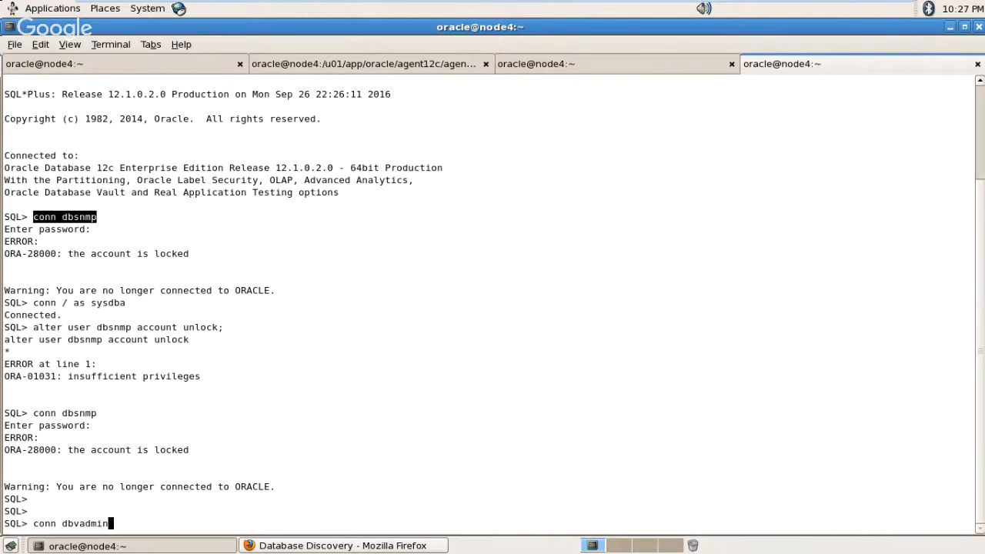
pyautogui.press('Return')
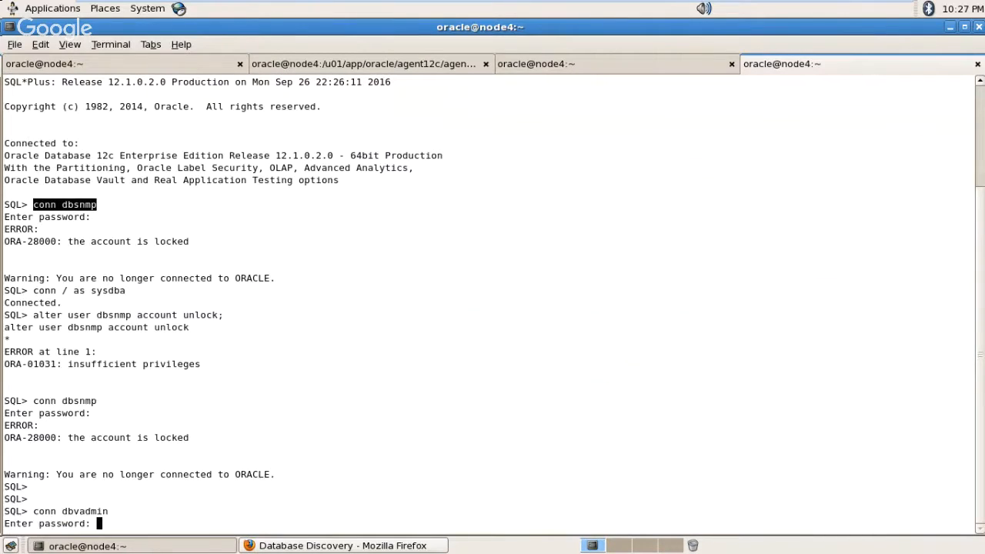
pyautogui.press('Return')
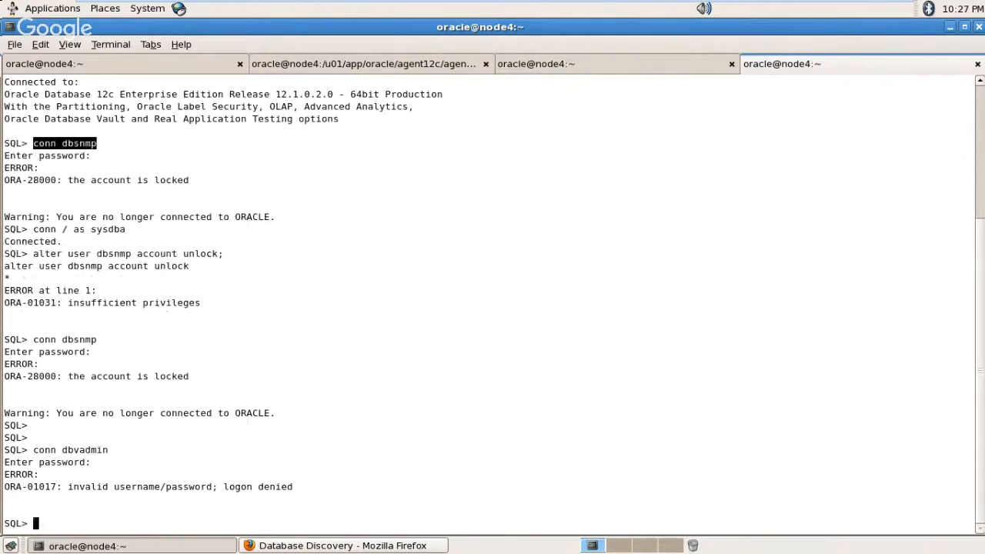
# Step: View Screenshot-1.png full-screen, zooming to read the c##dbvadmin owner and c##acctmgr account manager settings
pyautogui.click(948, 27)
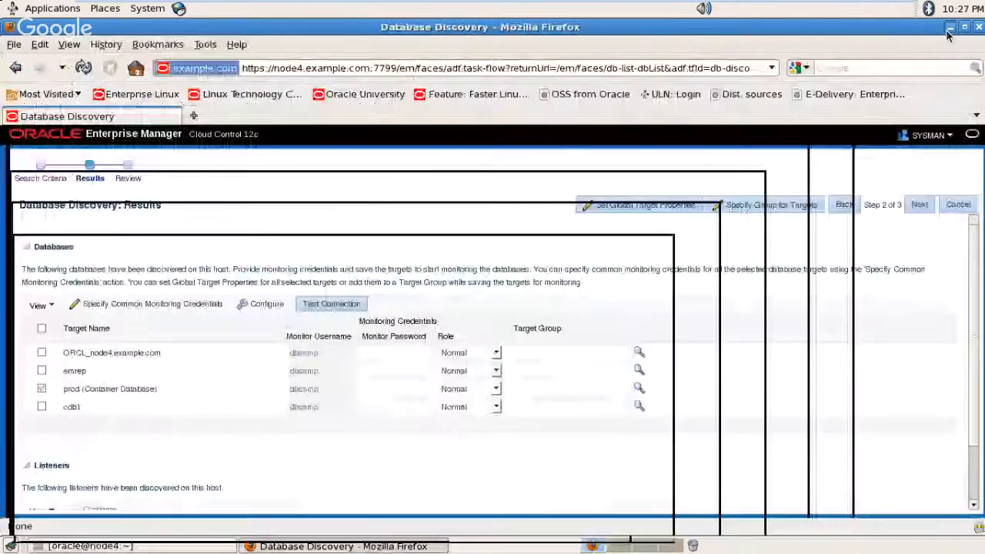
pyautogui.click(946, 27)
pyautogui.doubleClick(97, 395)
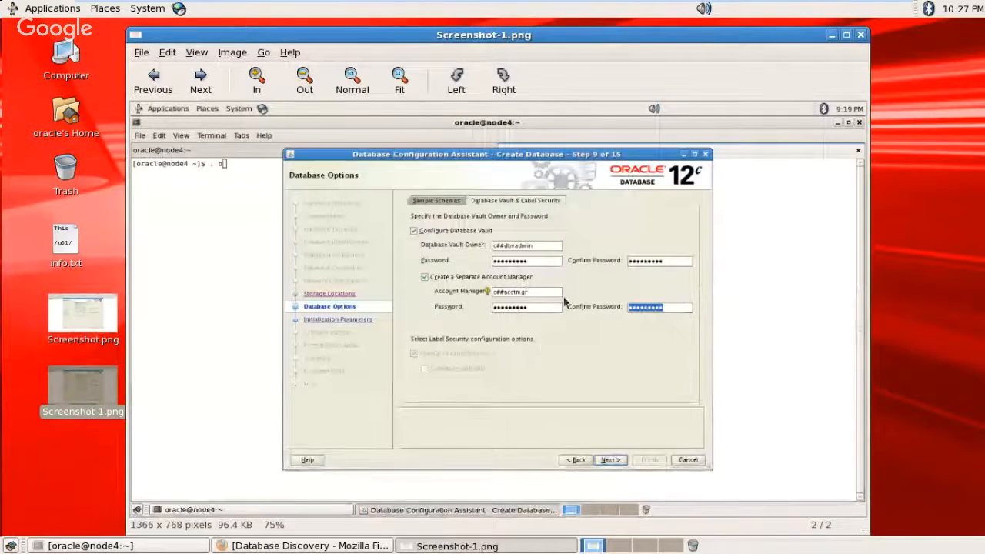
pyautogui.doubleClick(520, 35)
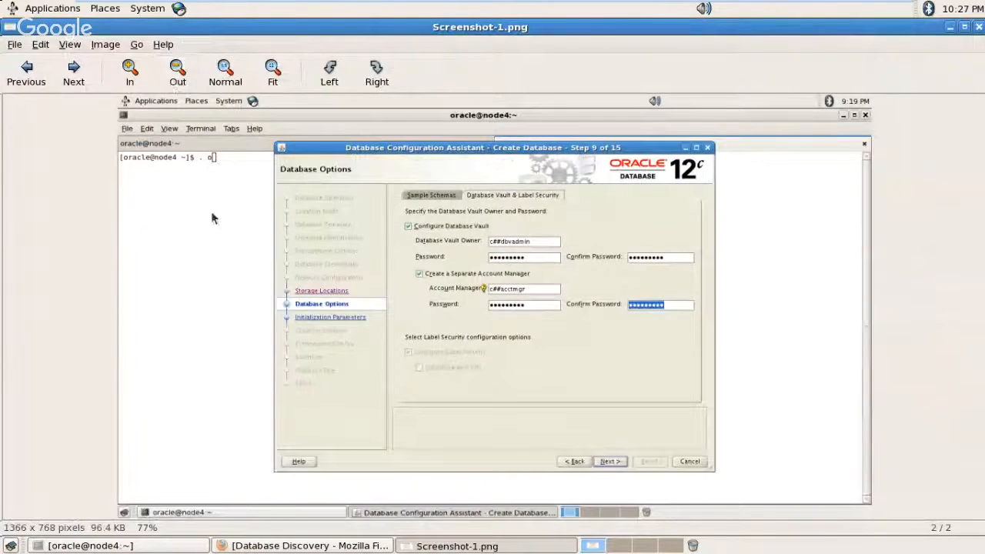
pyautogui.click(178, 73)
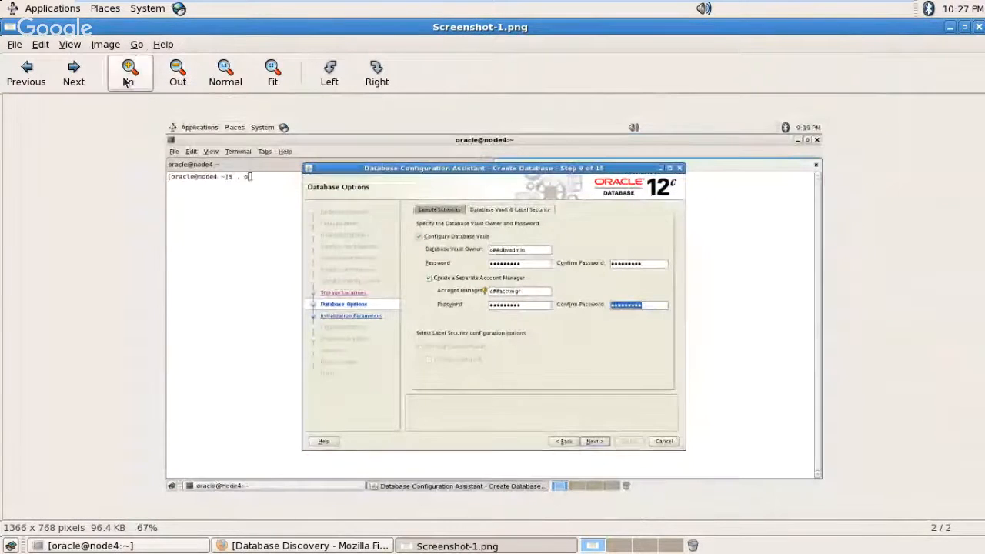
pyautogui.click(129, 74)
pyautogui.click(129, 74)
pyautogui.click(178, 74)
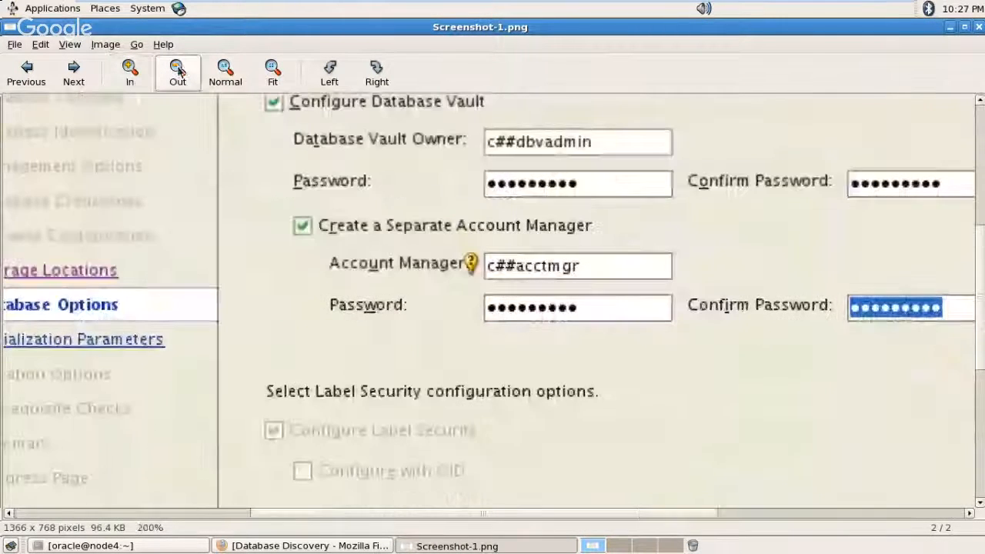
pyautogui.click(178, 71)
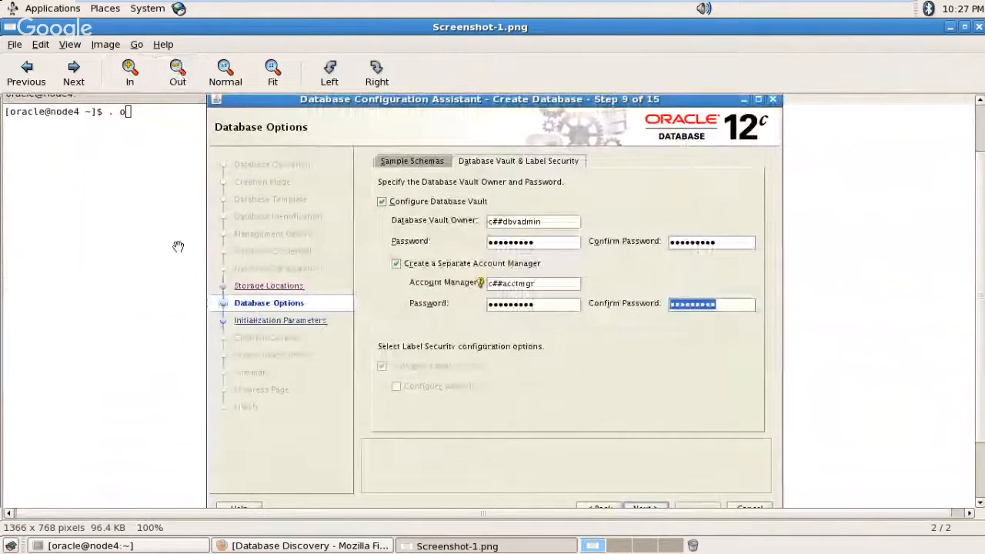
# Step: In SQL*Plus, connect as c##dbvadmin and then as c##acctmgr with their passwords
pyautogui.click(168, 547)
pyautogui.write('c')
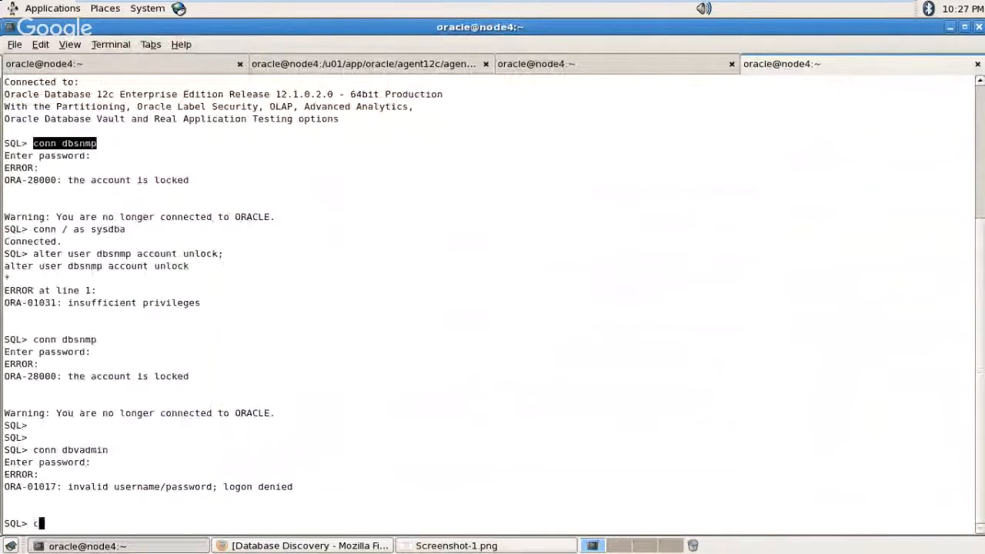
pyautogui.write('onn c##')
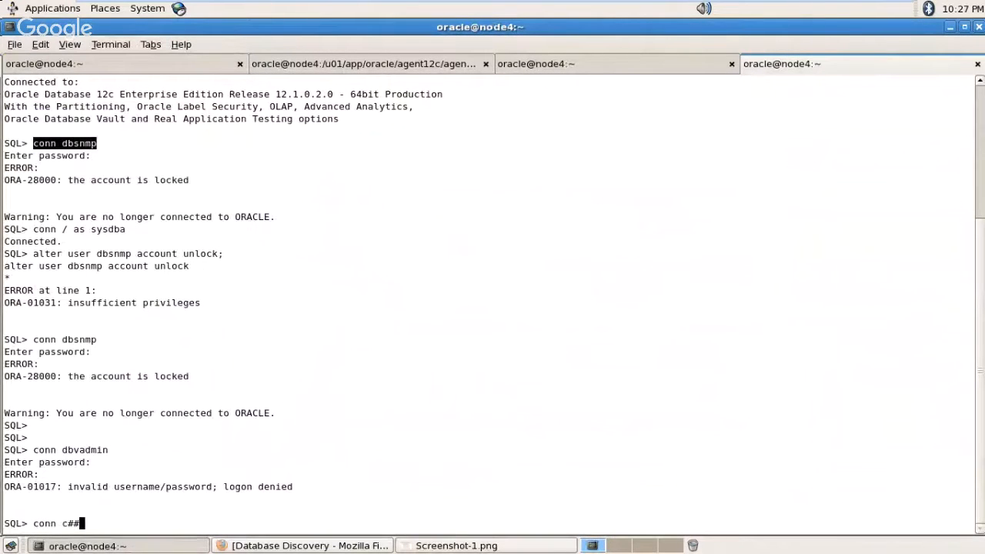
pyautogui.write('dbvadmin')
pyautogui.press('Return')
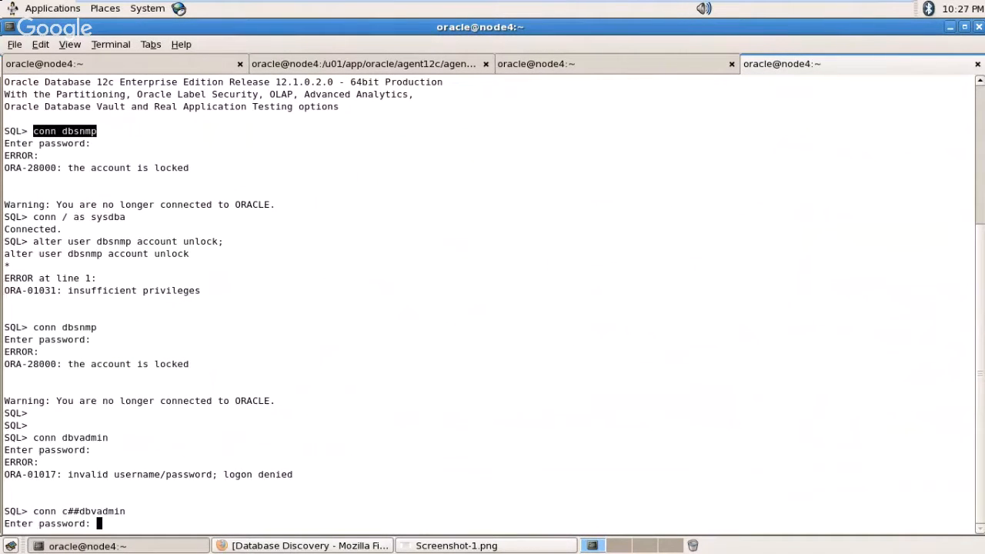
pyautogui.press('Return')
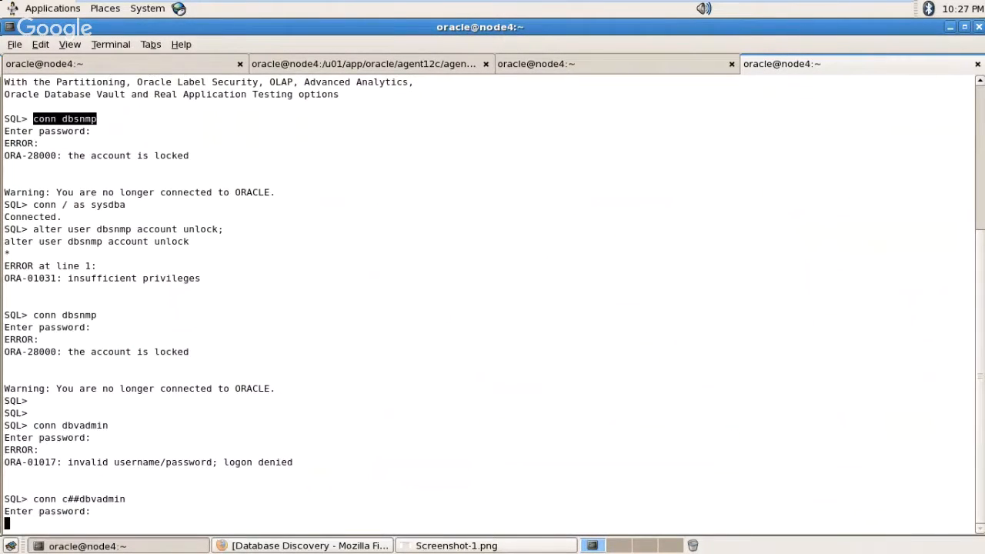
pyautogui.press('Return')
pyautogui.press('Return')
pyautogui.write('conn c##')
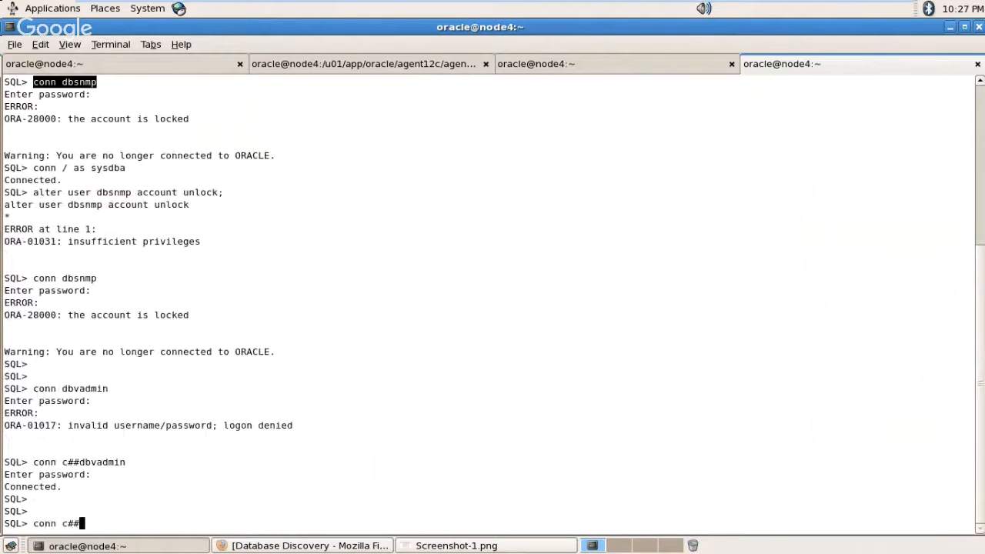
pyautogui.write('acctmgr')
pyautogui.press('Return')
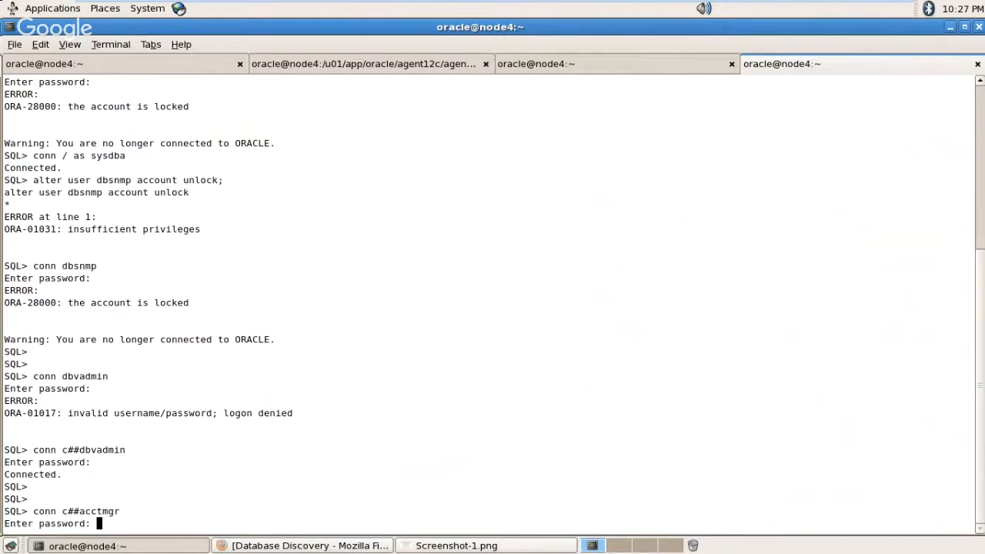
pyautogui.press('Return')
pyautogui.press('Return')
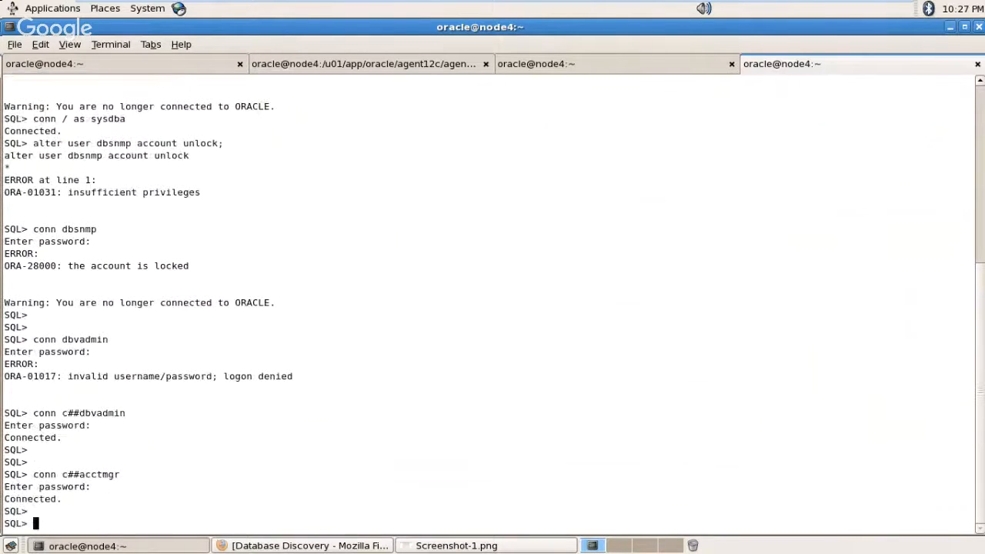
# Step: Paste and run 'alter user dbsnmp account unlock;' as c##acctmgr
pyautogui.write('a')
pyautogui.press('BackSpace')
pyautogui.moveTo(29, 143); pyautogui.dragTo(223, 143)
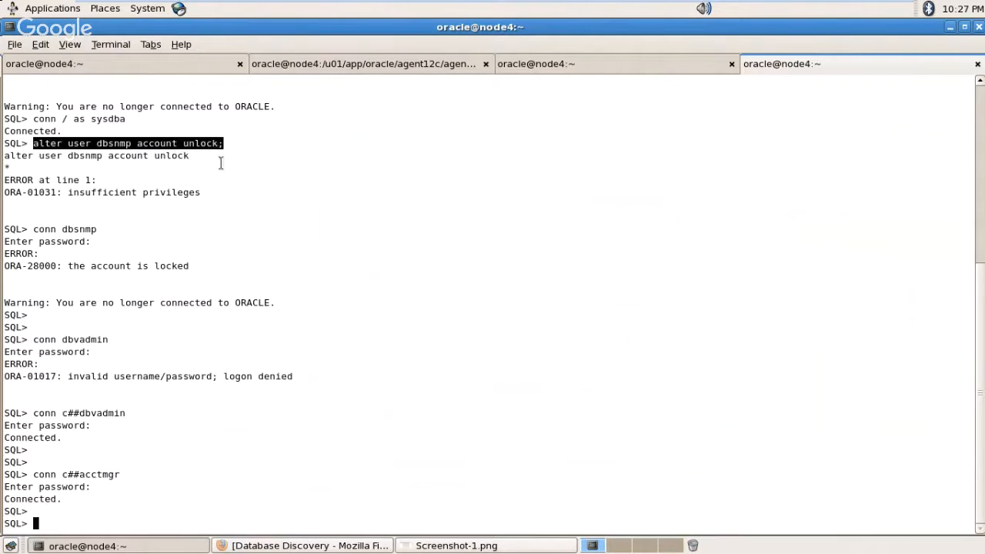
pyautogui.middleClick(224, 169)
pyautogui.press('Return')
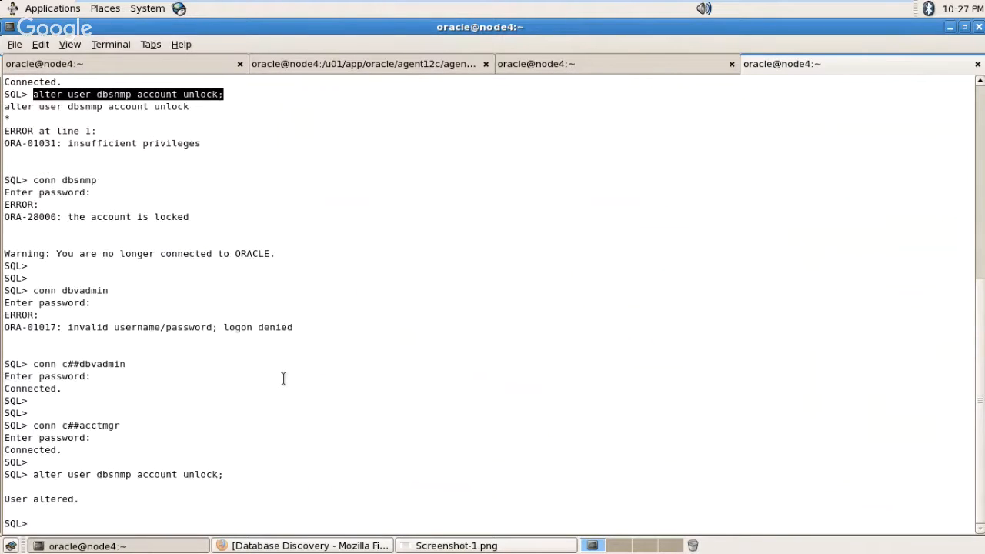
# Step: Connect as dbsnmp and replace its expired password with a new one, confirmed
pyautogui.write('conn dbsnmp')
pyautogui.press('Return')
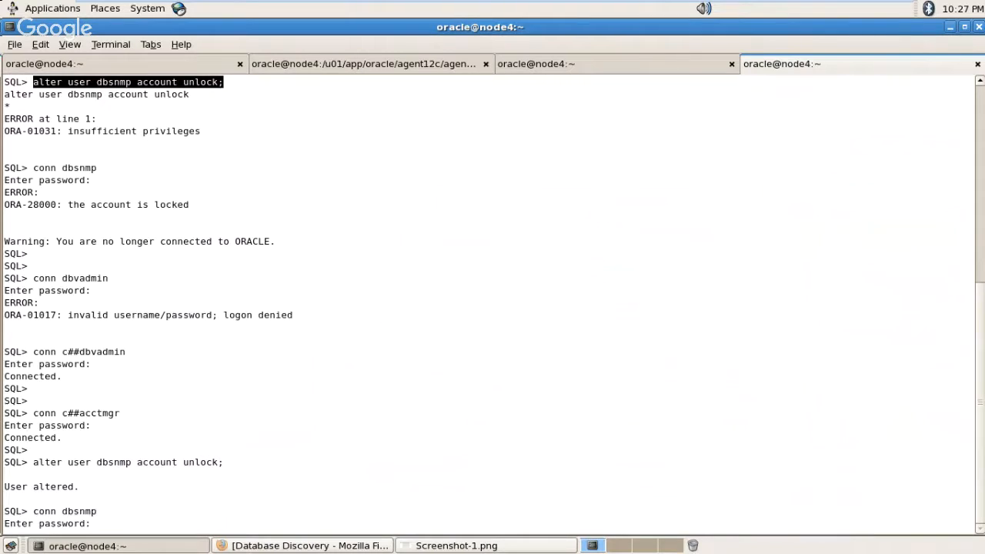
pyautogui.press('Return')
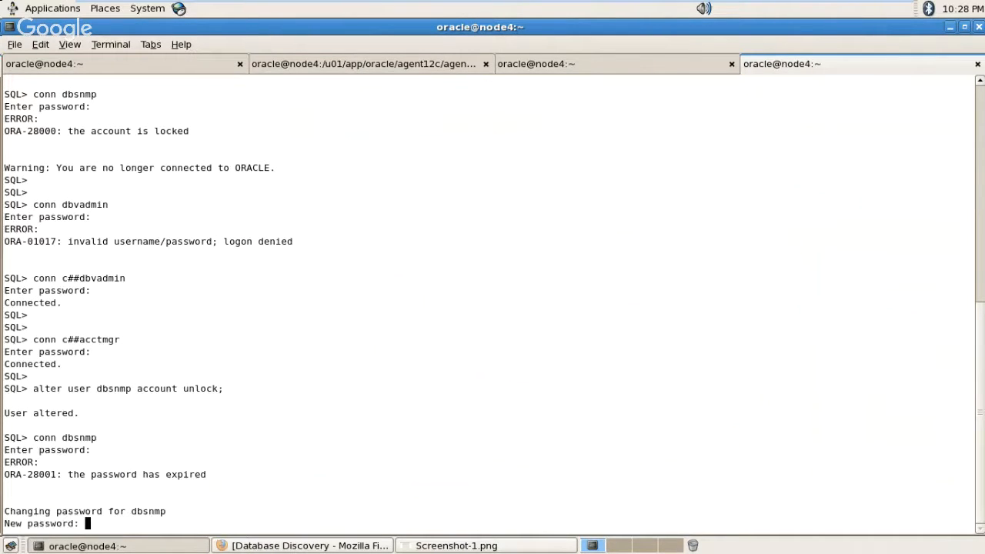
pyautogui.press('Return')
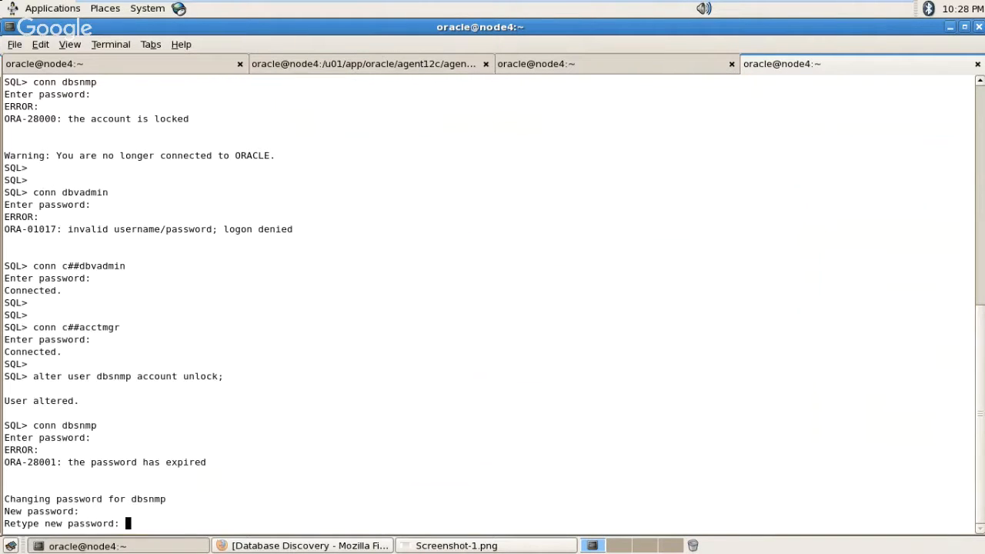
pyautogui.press('Return')
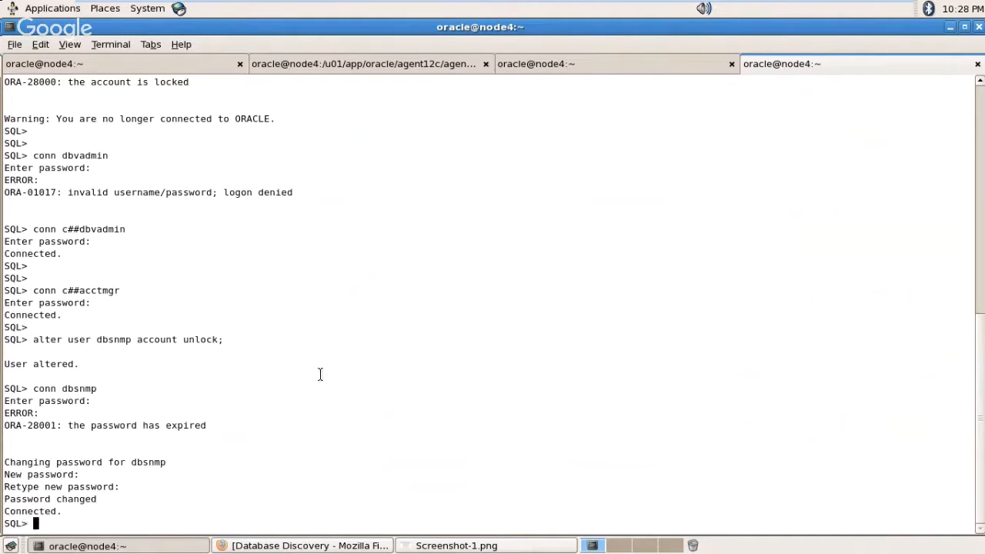
pyautogui.hotkey('alt', 'Tab')
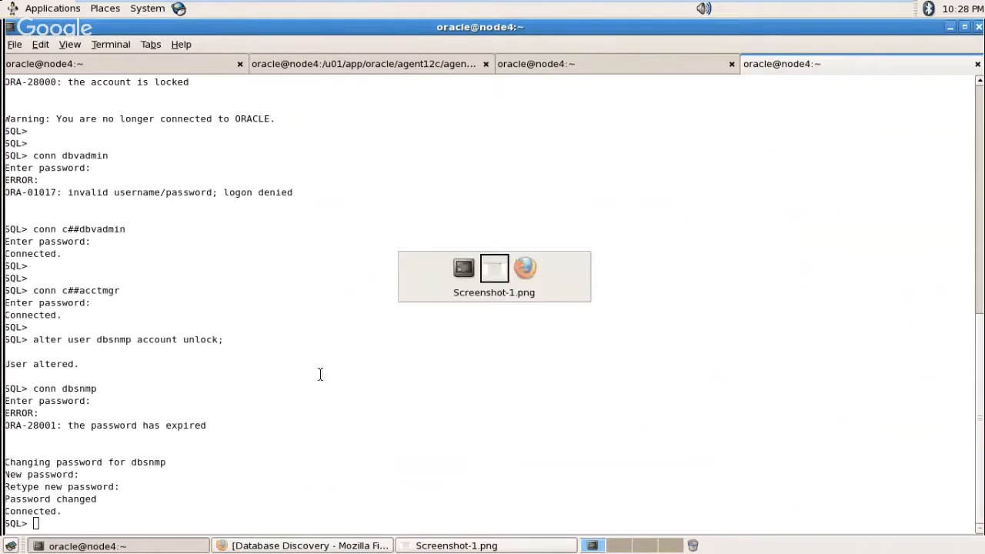
# Step: Enter prod's monitoring password, pass the connection test, and continue to the Review step
pyautogui.hotkey('alt', 'Tab')
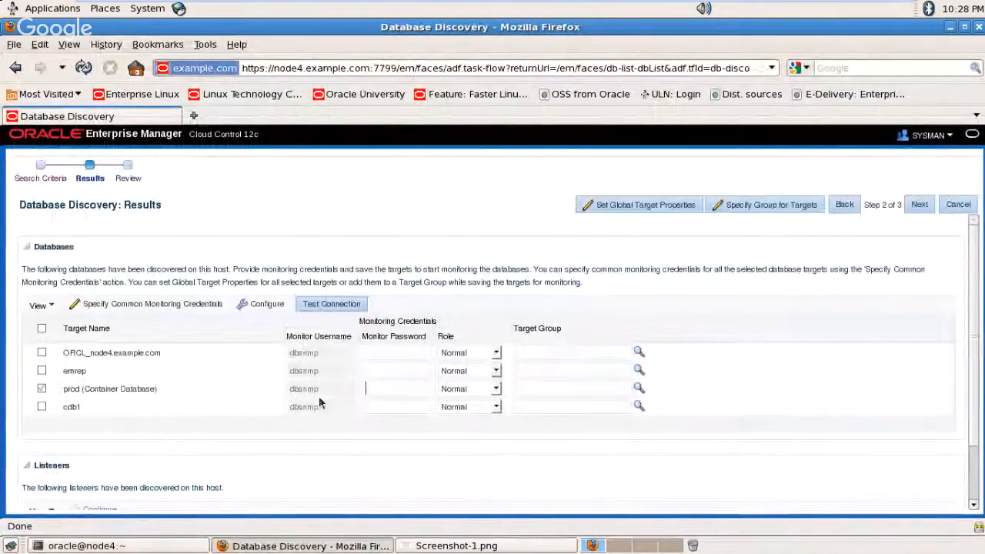
pyautogui.write('••')
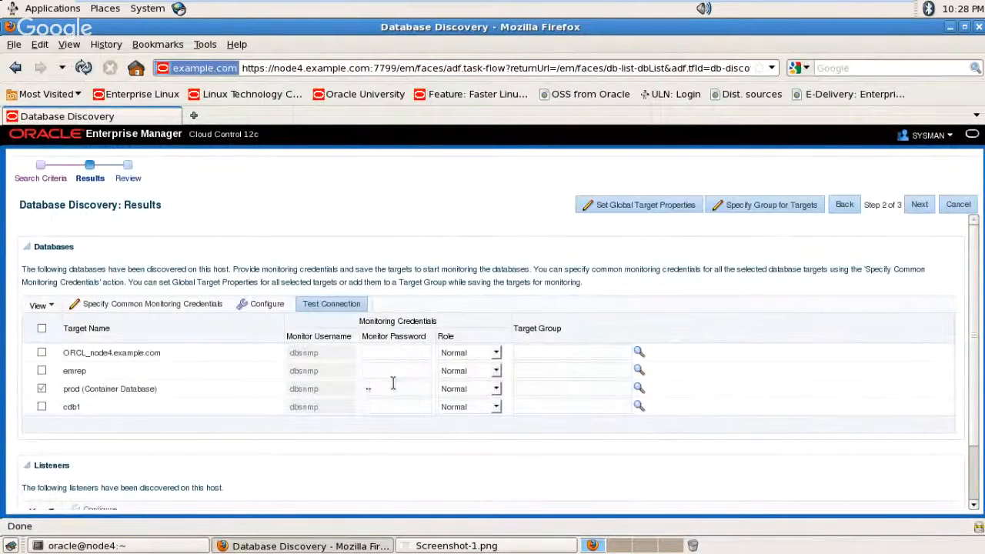
pyautogui.write('•••••••')
pyautogui.click(329, 306)
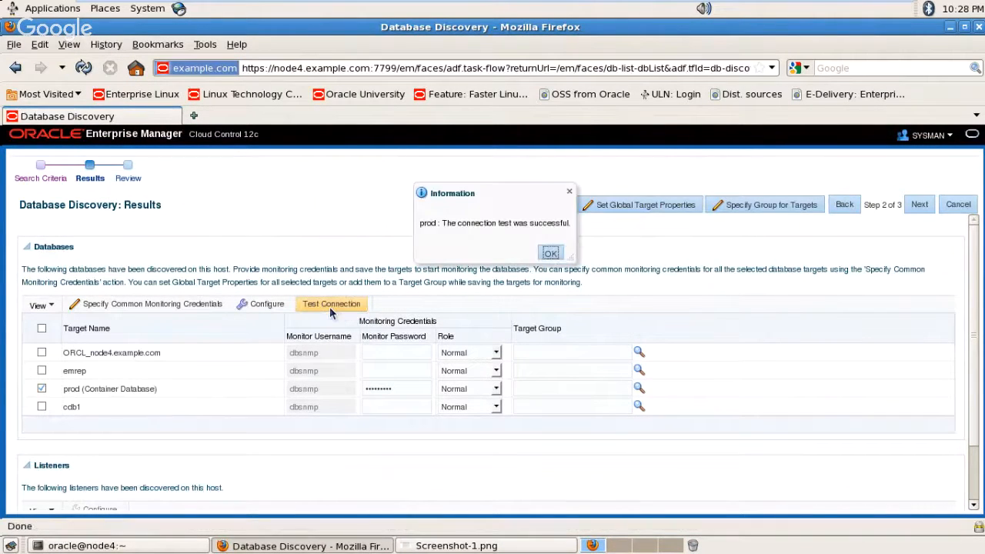
pyautogui.click(551, 253)
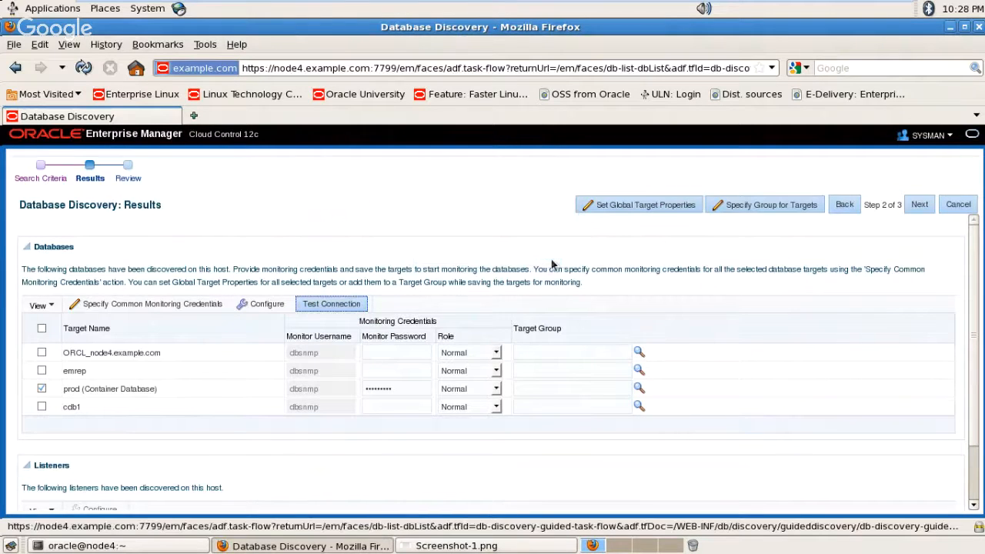
pyautogui.click(920, 204)
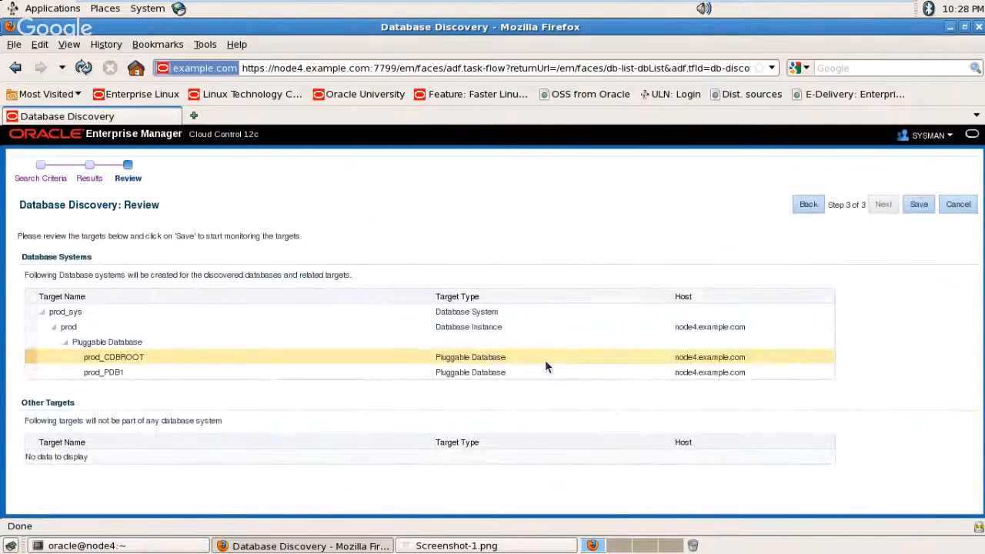
# Step: Save the reviewed prod database system targets and close the Target Saving confirmation
pyautogui.click(920, 205)
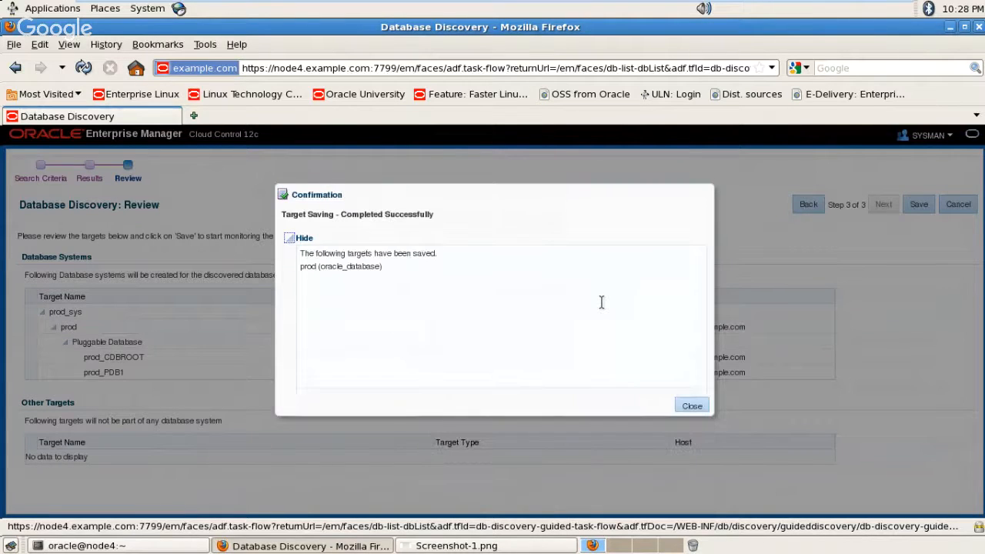
pyautogui.click(692, 405)
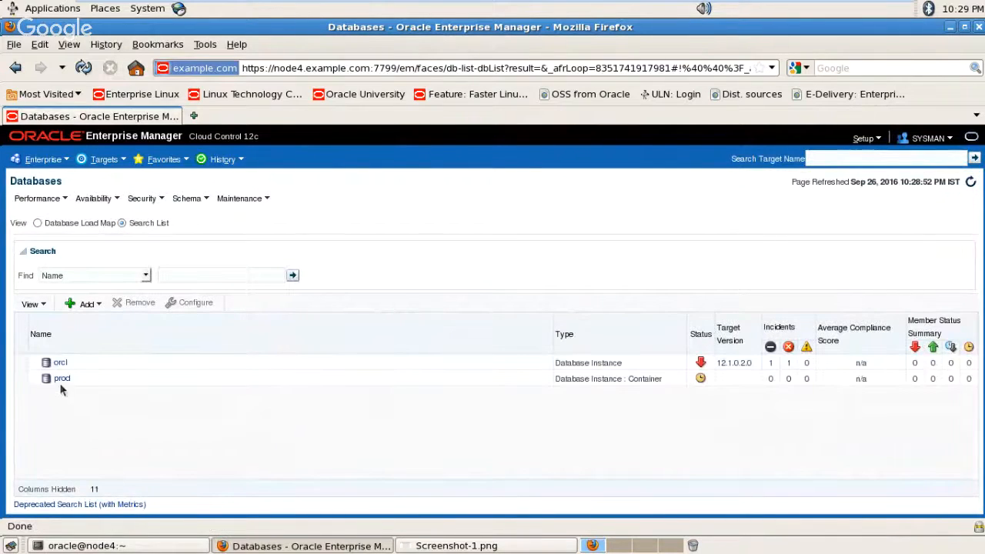
# Step: Open the prod container database home page from the Databases list
pyautogui.click(61, 380)
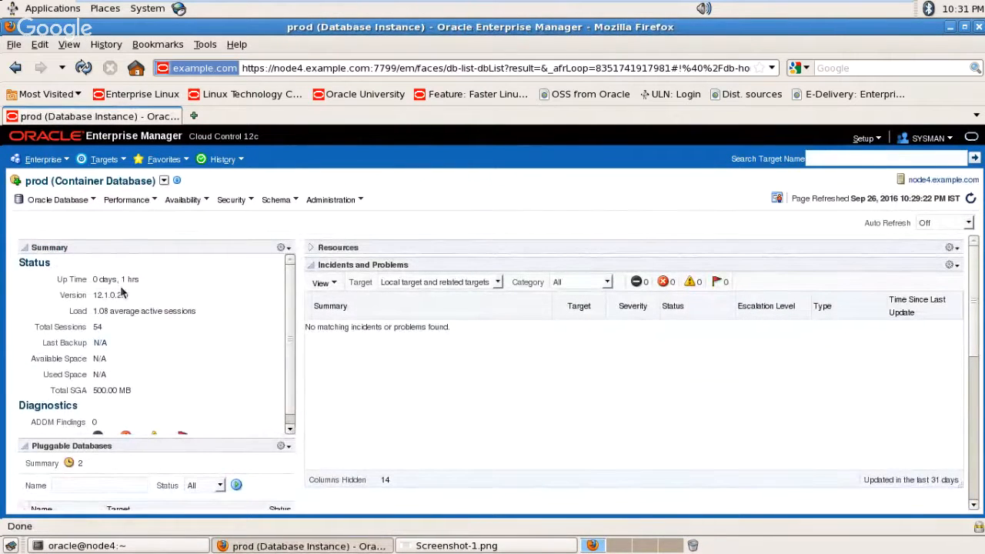
# Step: Go to prod's Performance Home, reaching its Database Login page
pyautogui.click(121, 200)
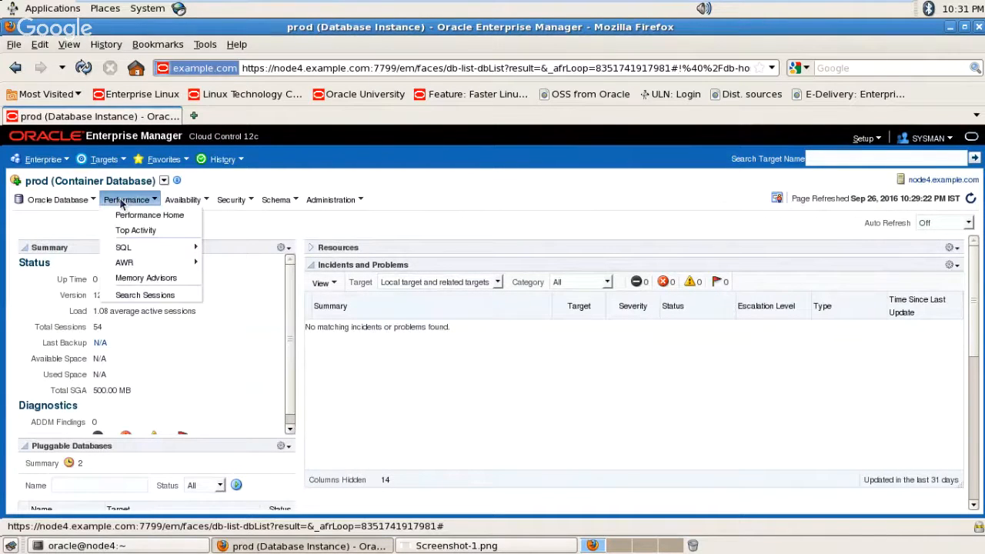
pyautogui.click(150, 215)
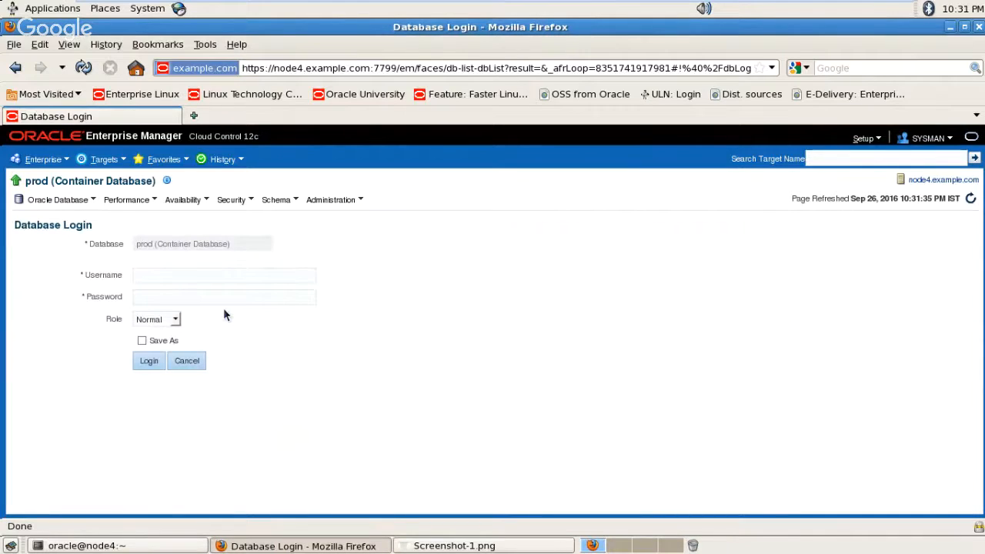
# Step: Log in to prod as sys with the account password and SYSDBA role, saving the credentials
pyautogui.click(188, 273)
pyautogui.write('sys')
pyautogui.press('Tab')
pyautogui.write('oracle_4U')
pyautogui.press('Tab')
pyautogui.press('Down')
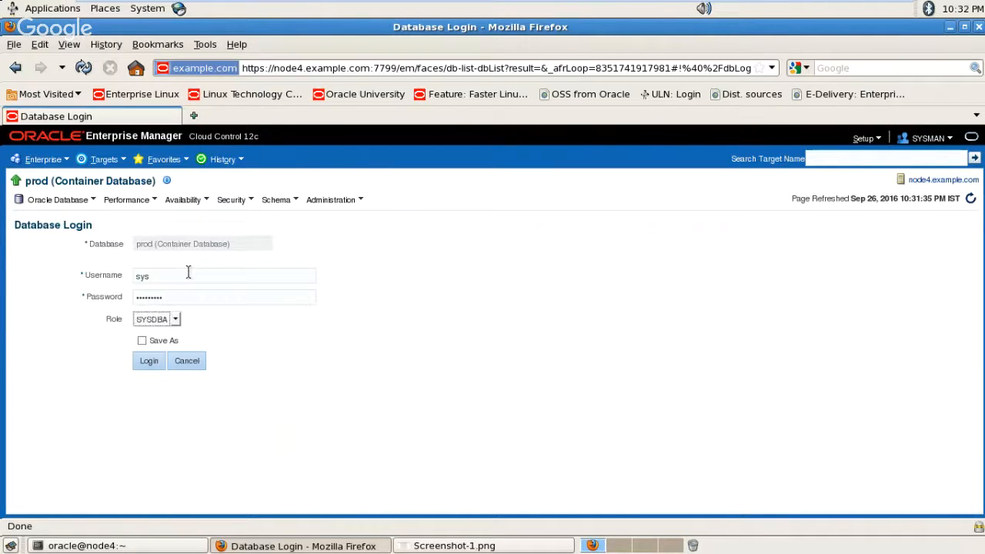
pyautogui.click(150, 367)
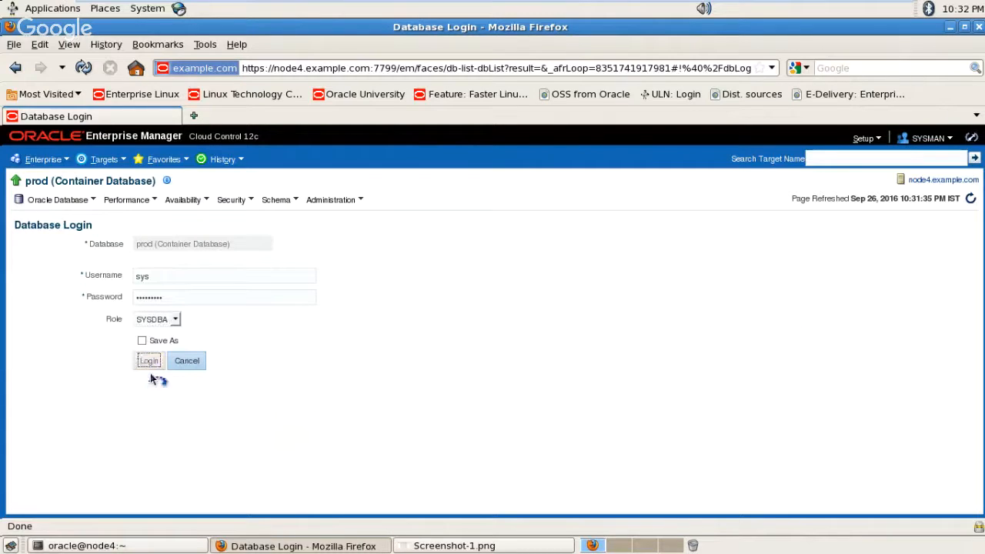
pyautogui.click(142, 342)
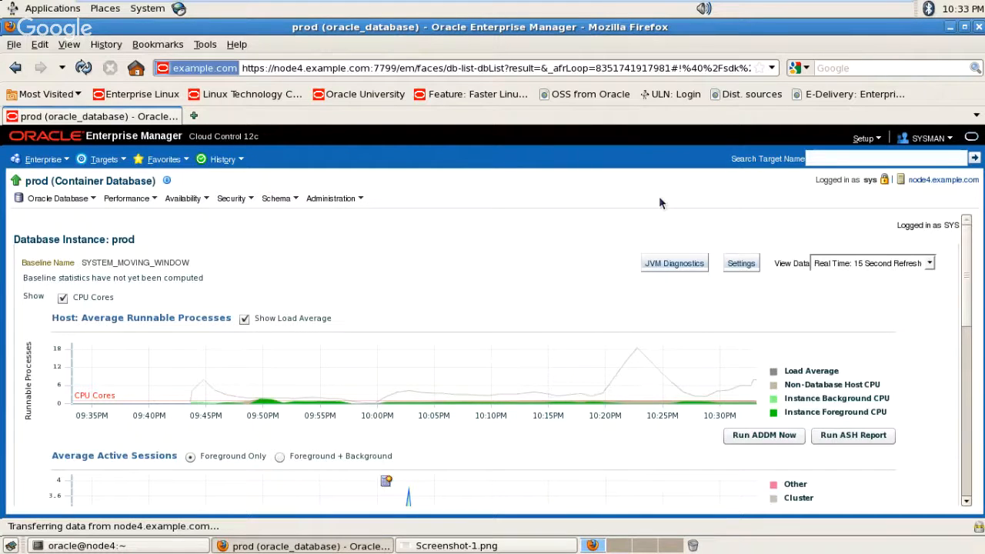
pyautogui.click(858, 10)
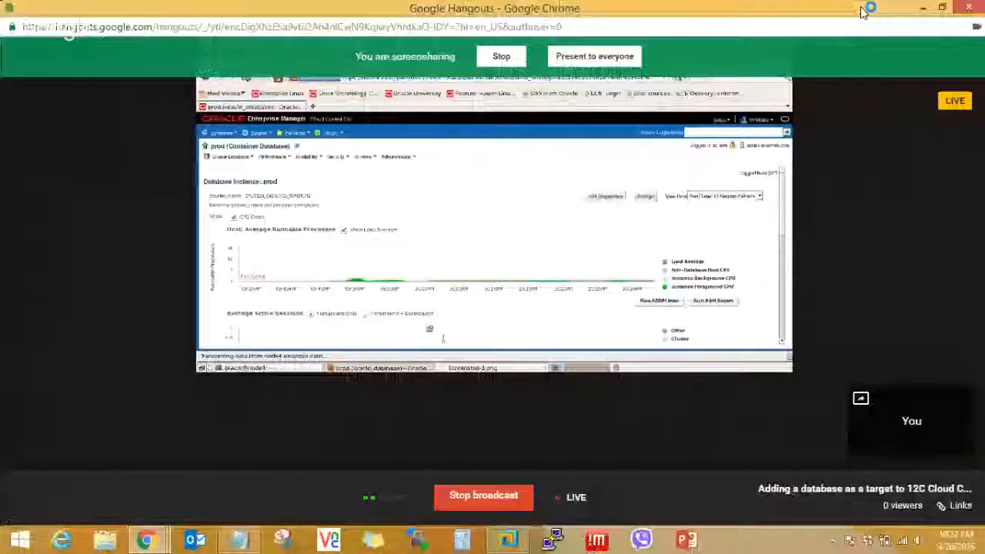